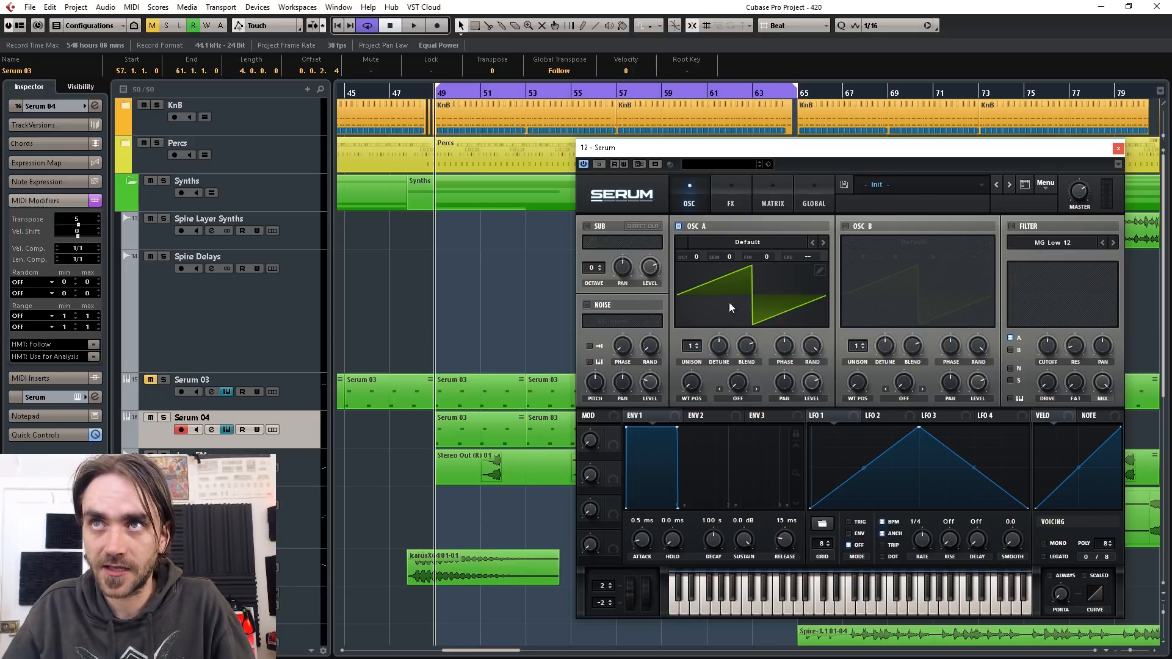
Step: Switch off OSC A and enable the noise oscillator with the XF_KikAtk_07 sample from Attacks_Kick
left_click(679, 226)
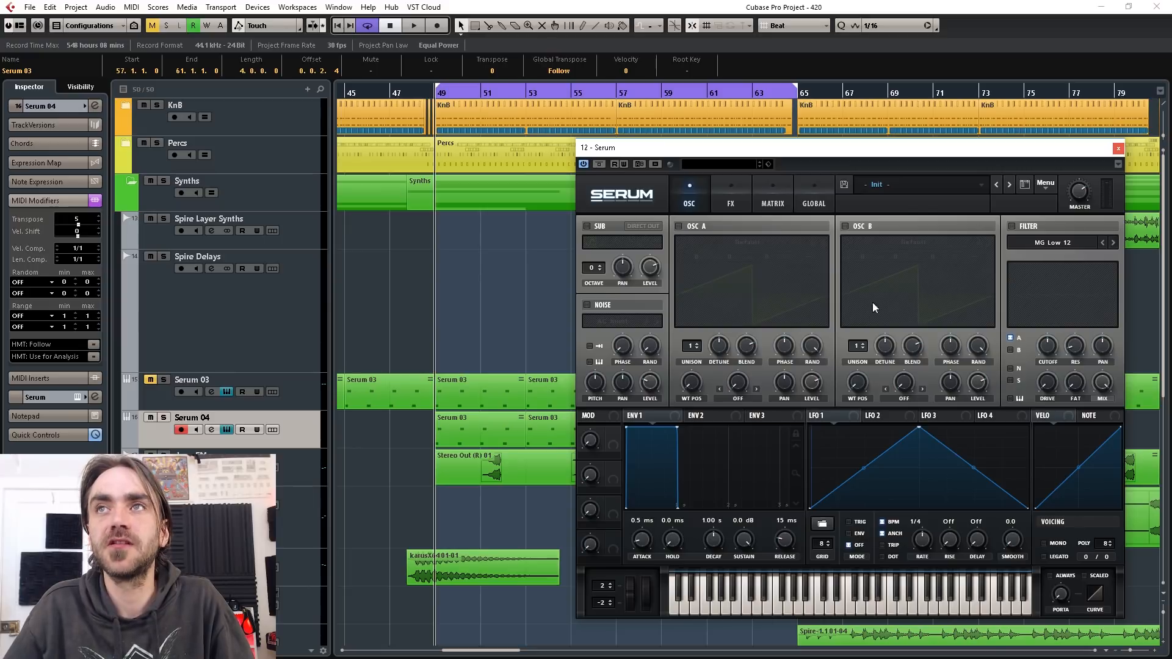
left_click(595, 307)
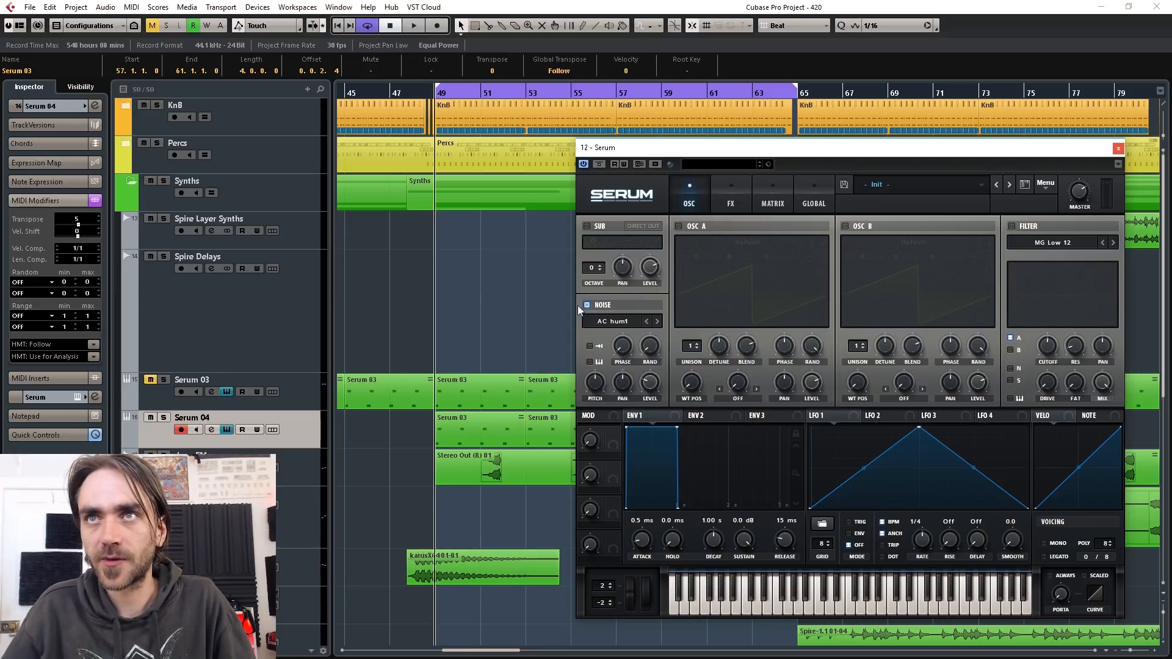
left_click(605, 322)
mouse_move(620, 351)
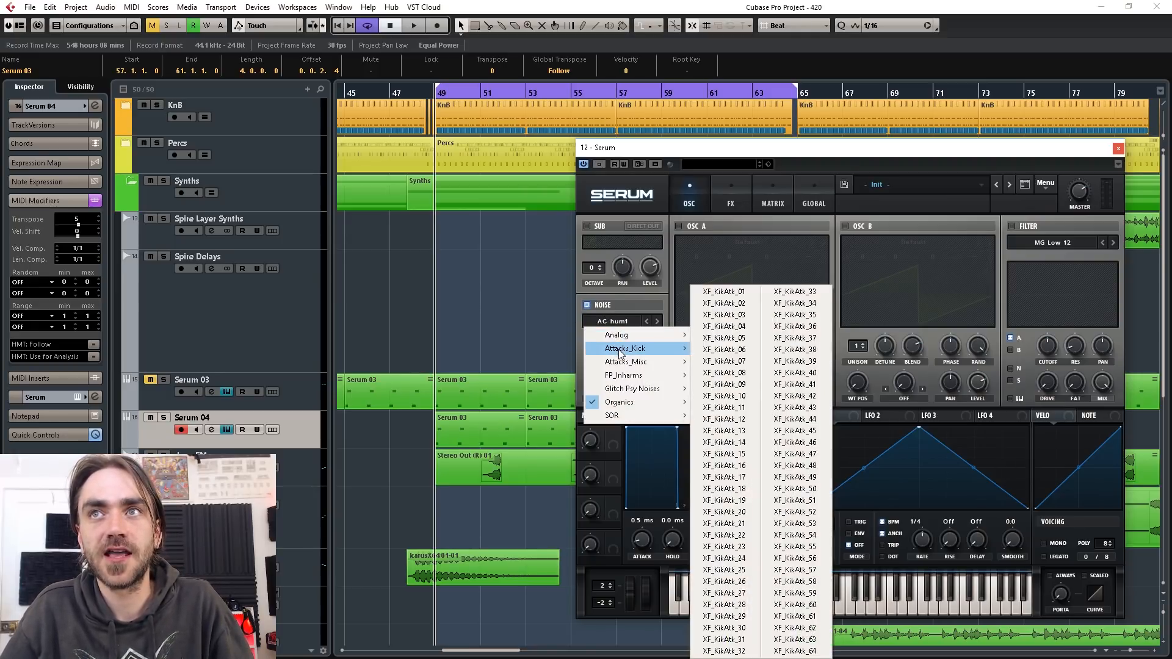
left_click(734, 363)
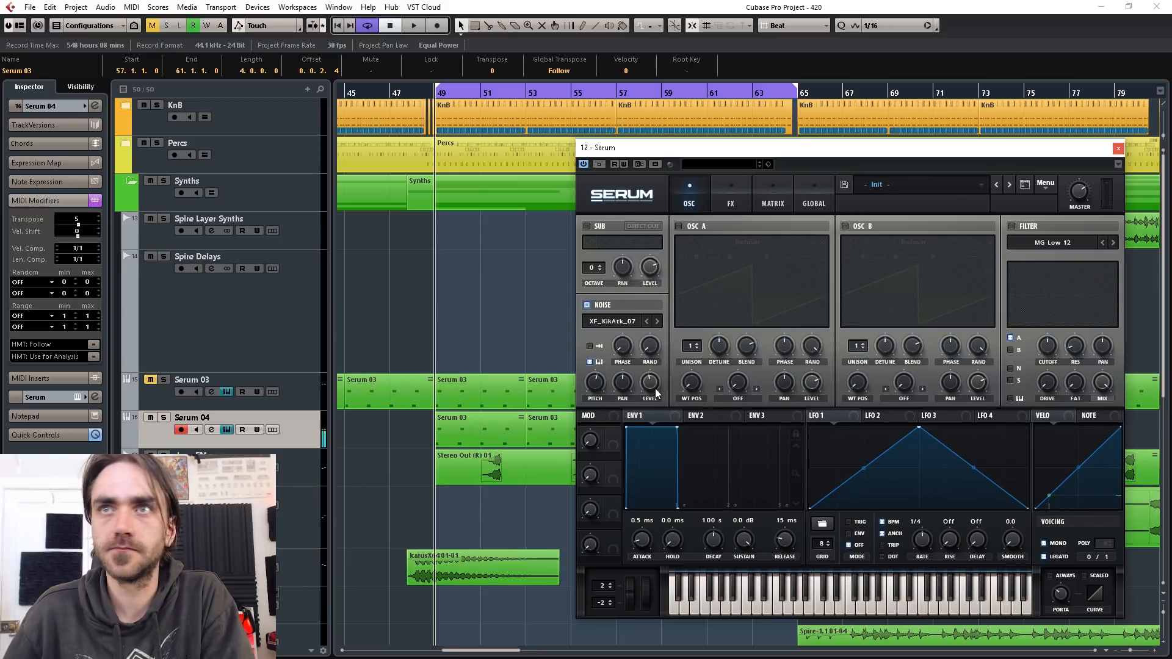
Step: Adjust the noise oscillator's level and assign velocity as its modulation source, adjusting the modulation amount
left_click_drag(656, 389, 654, 356)
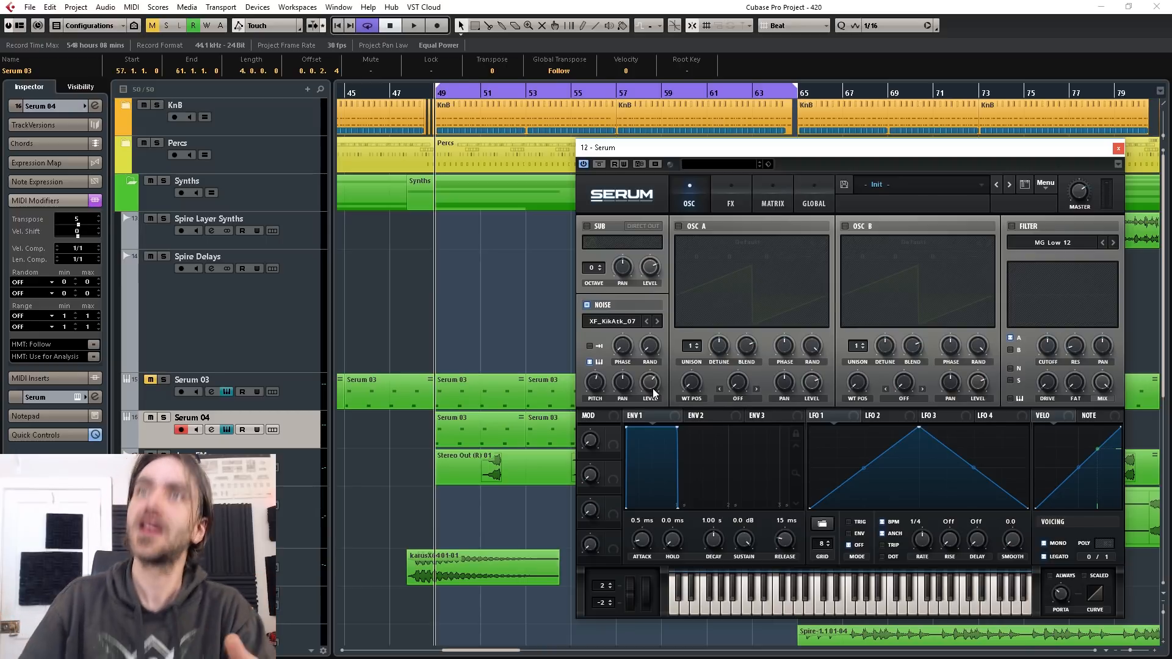
right_click(653, 393)
left_click(824, 260)
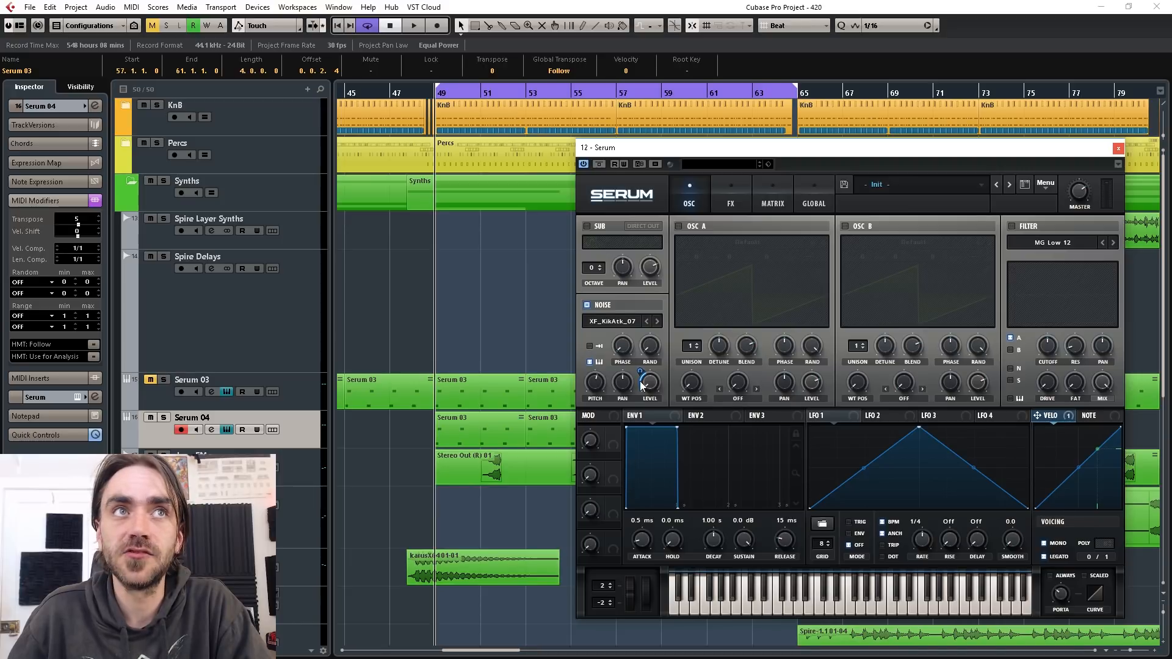
mouse_move(640, 371)
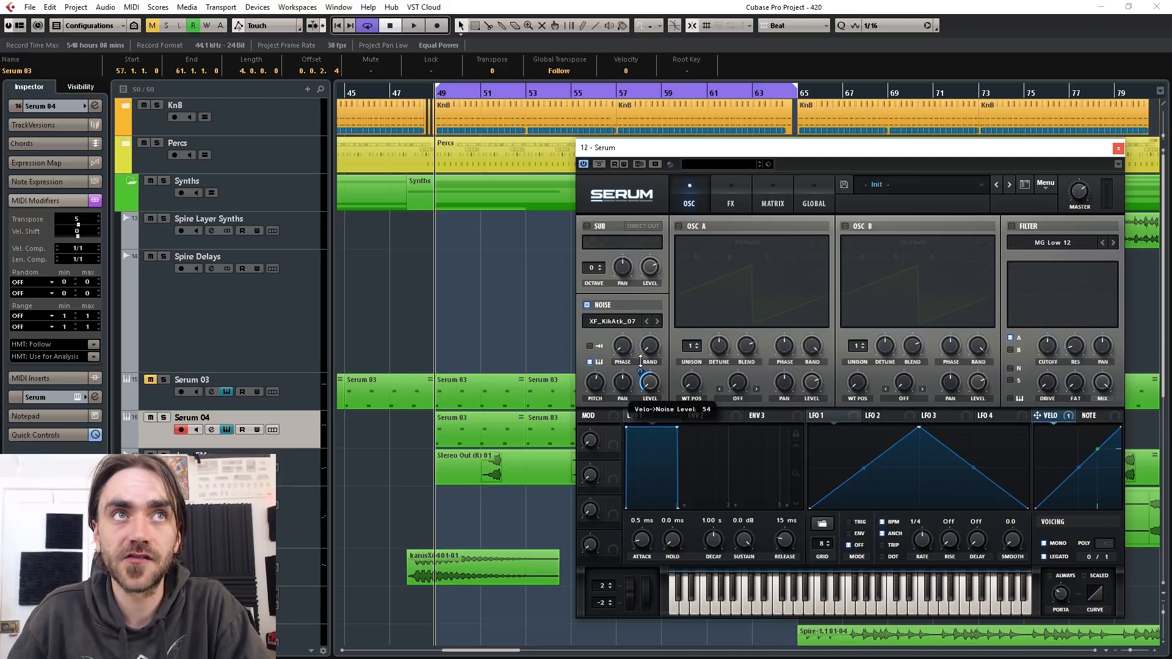
left_click_drag(641, 360, 635, 365)
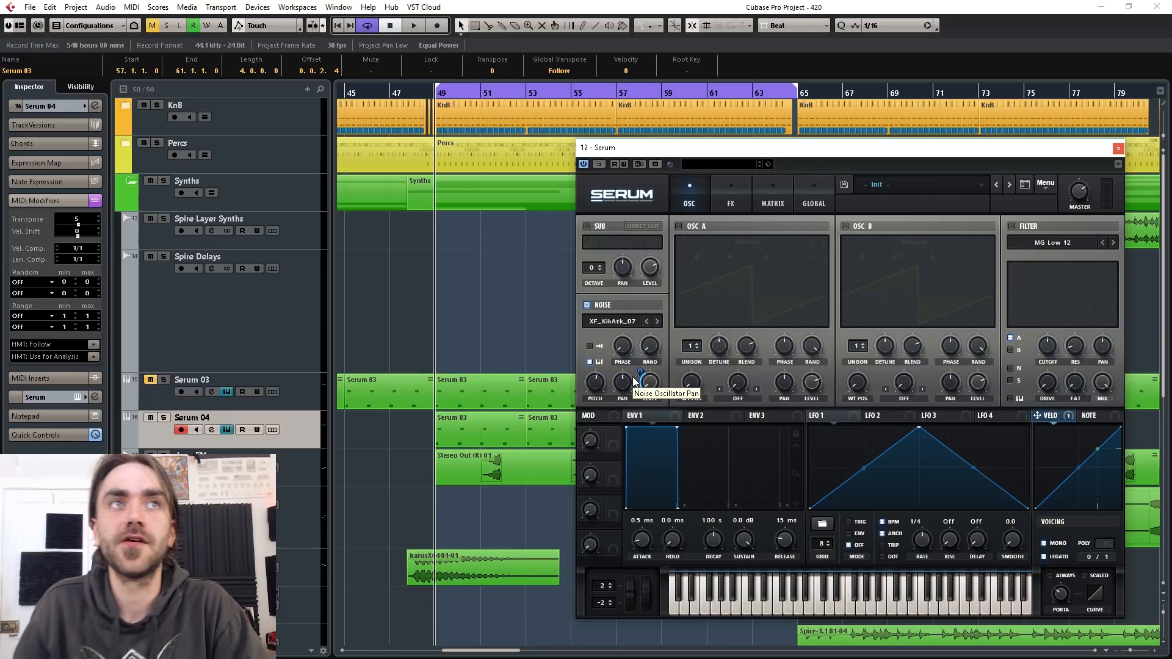
Step: Enable OSC A and load the Basic Shapes wavetable from the Analog category
left_click(679, 227)
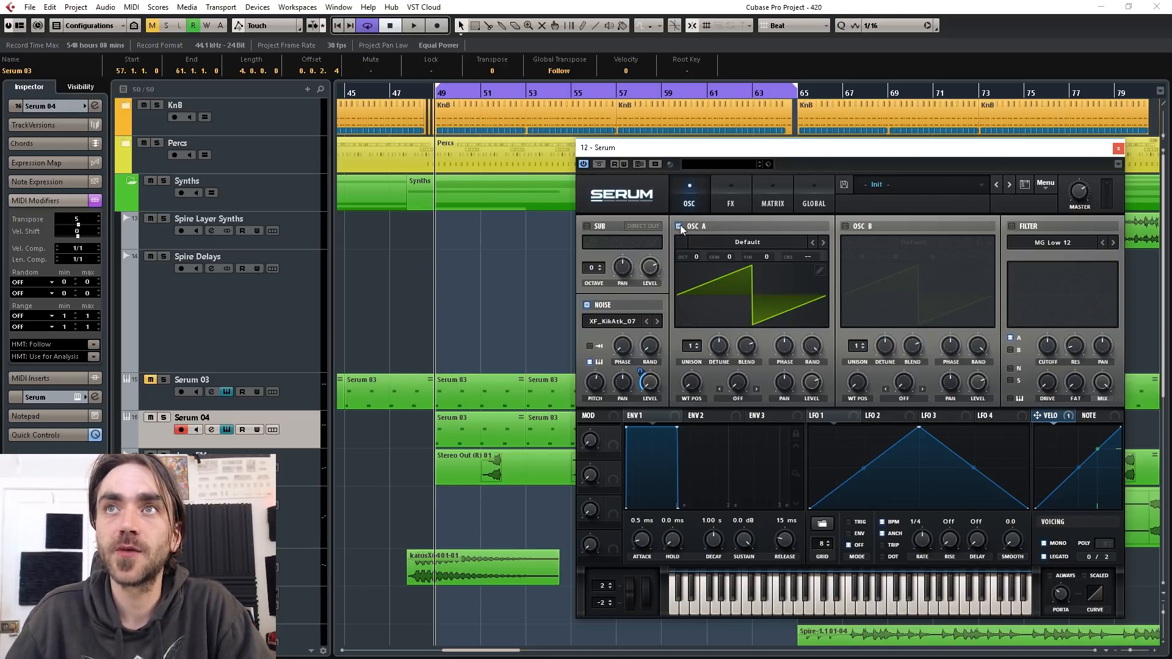
left_click(696, 243)
mouse_move(733, 257)
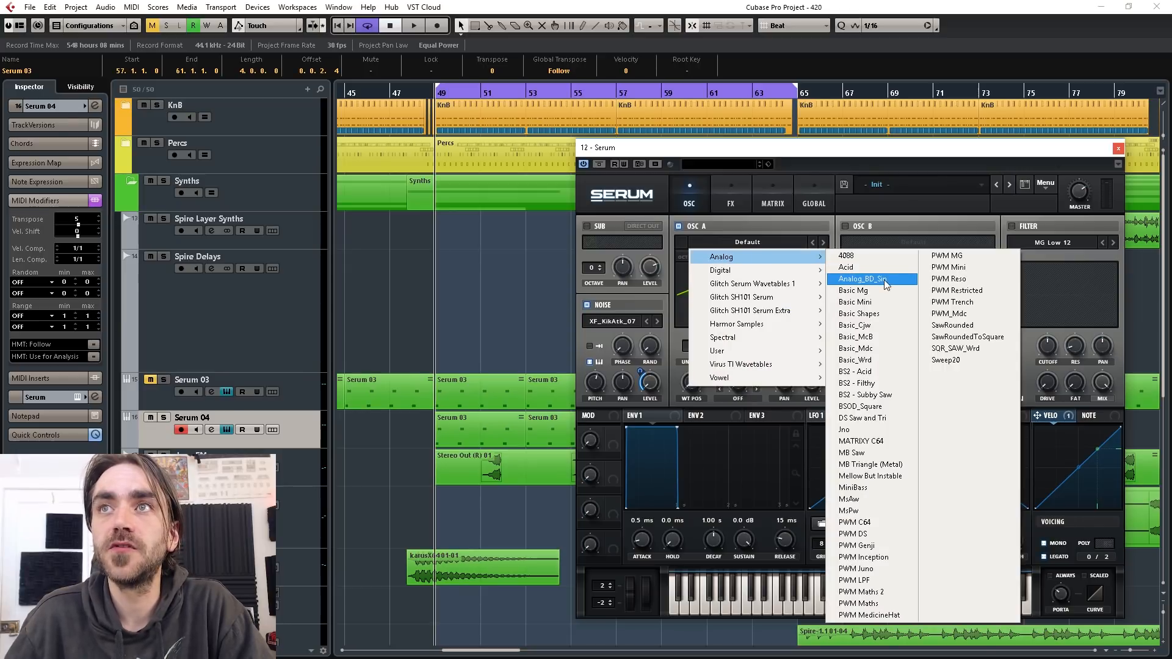
left_click(873, 313)
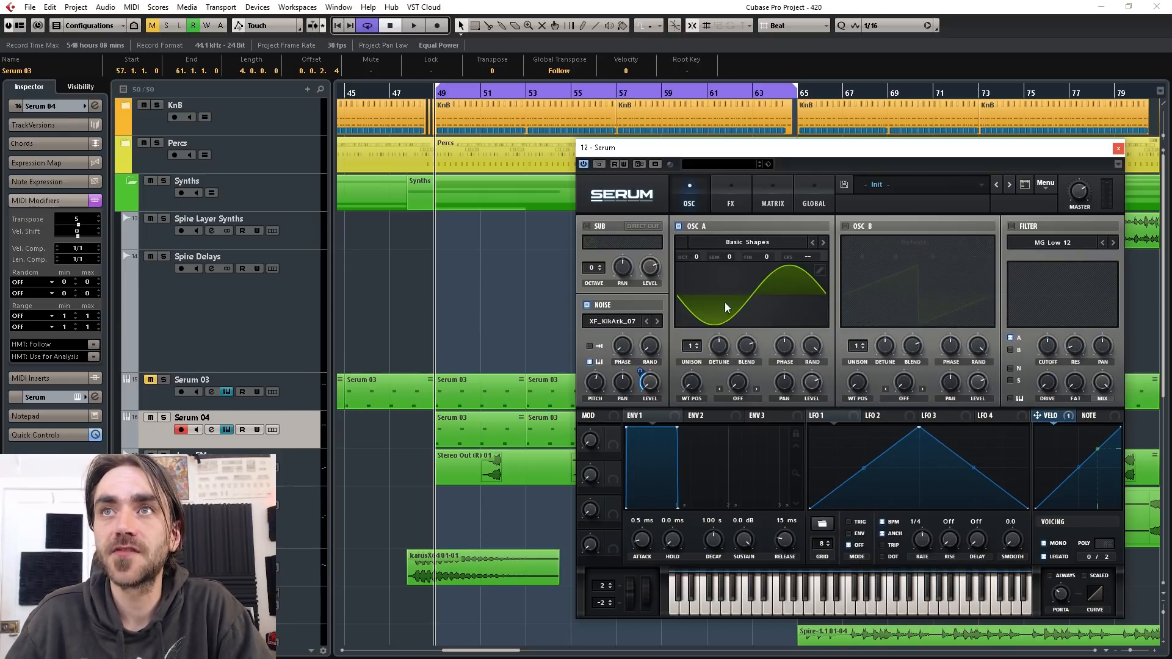
Step: Enable OSC B and load the FFT_Add_2nds wavetable from the Digital category
left_click(845, 226)
left_click(884, 239)
mouse_move(898, 273)
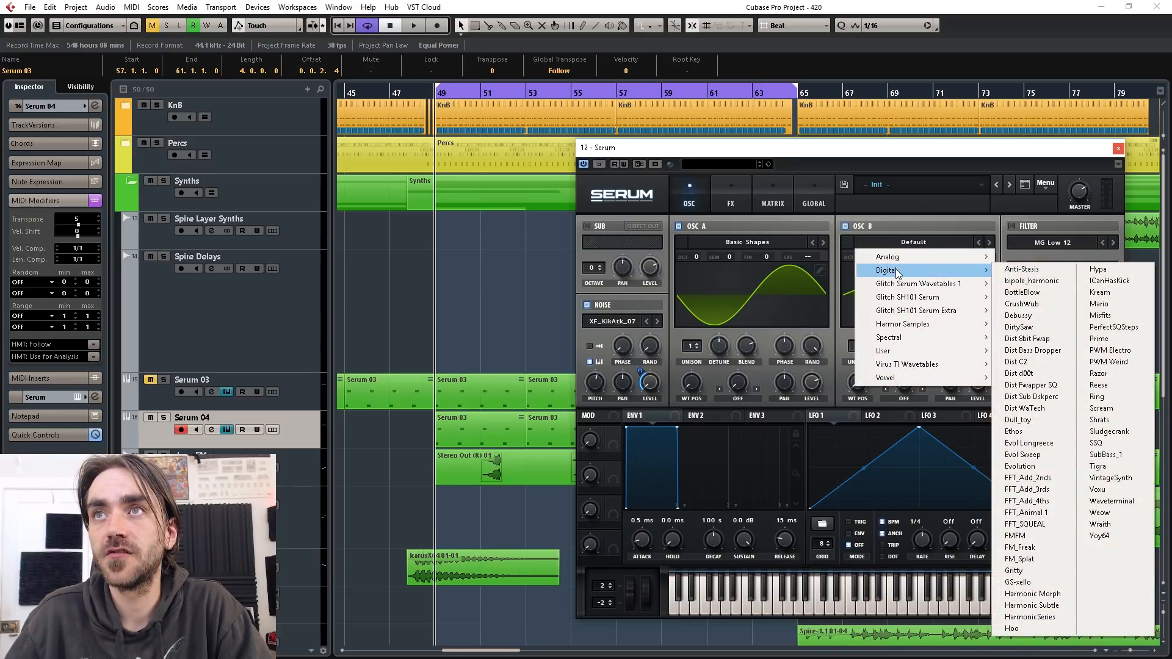
mouse_move(925, 259)
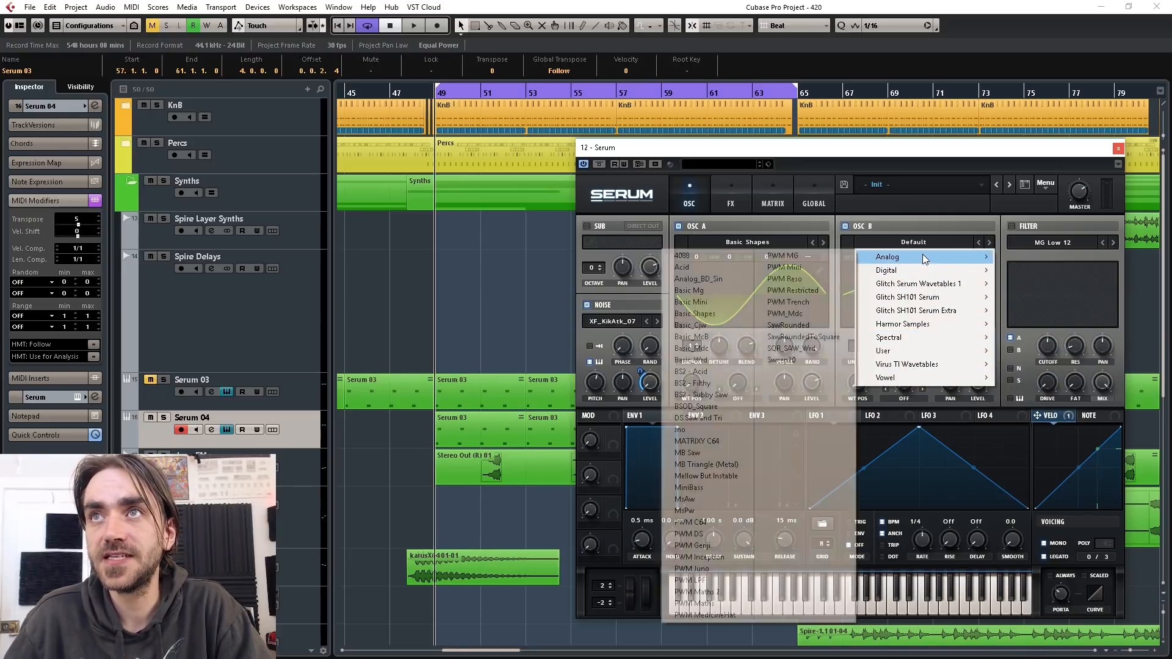
left_click(1043, 478)
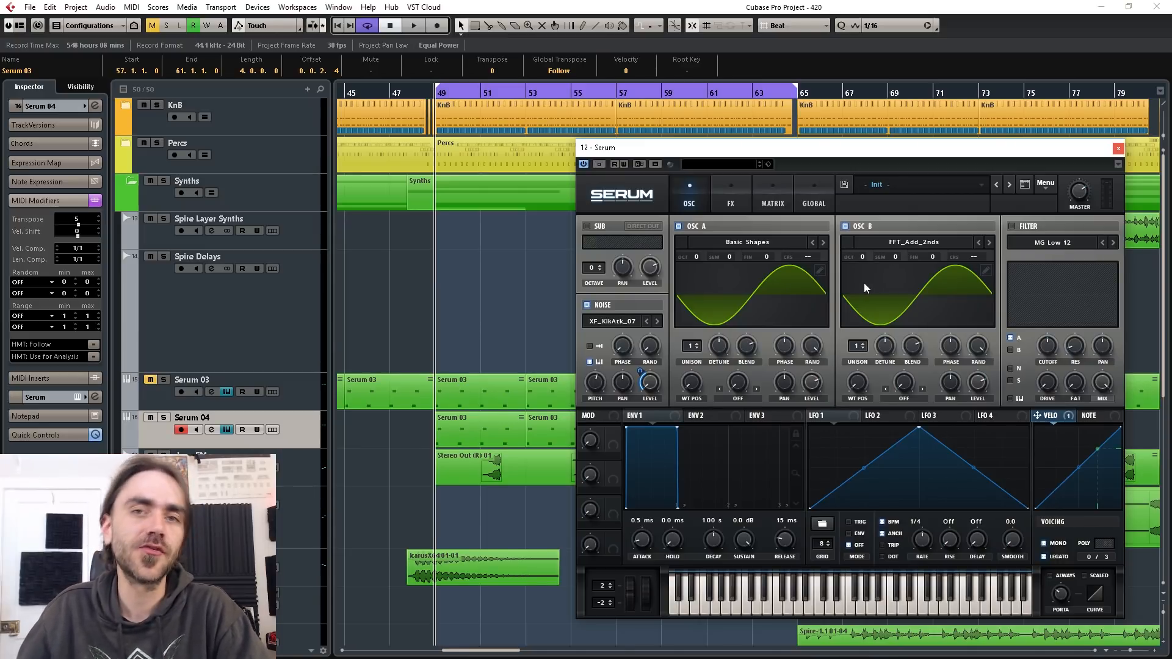
Step: Set OSC B to octave -2 with its level turned down, and set OSC A to octave -1
left_click_drag(860, 261, 854, 288)
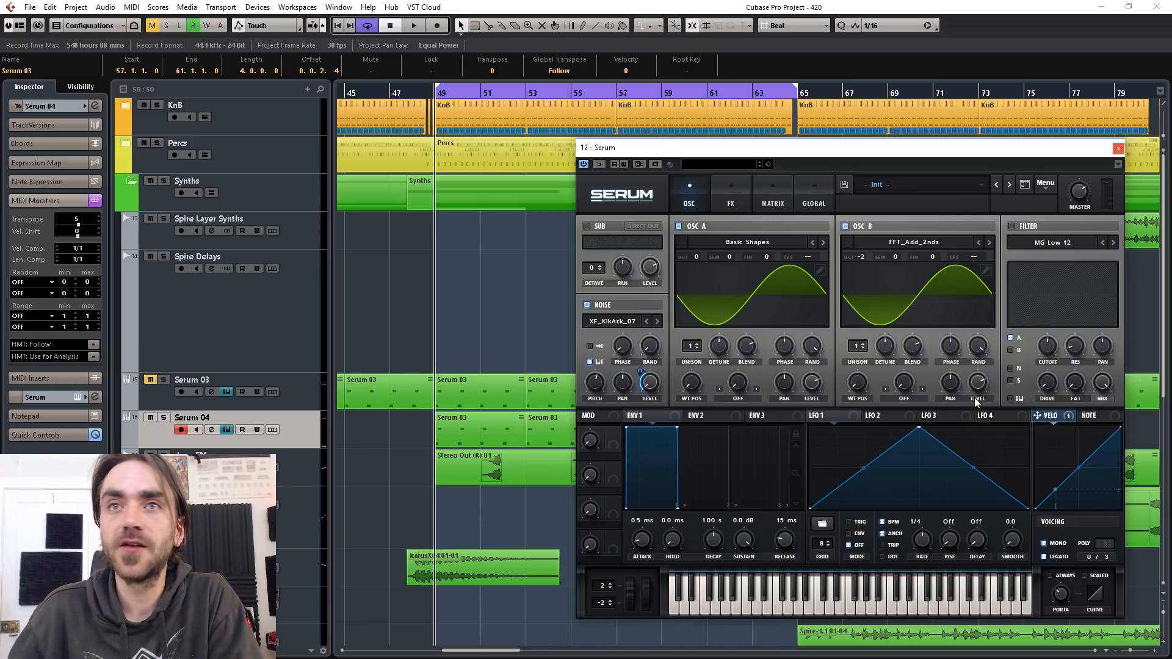
left_click_drag(981, 379, 970, 463)
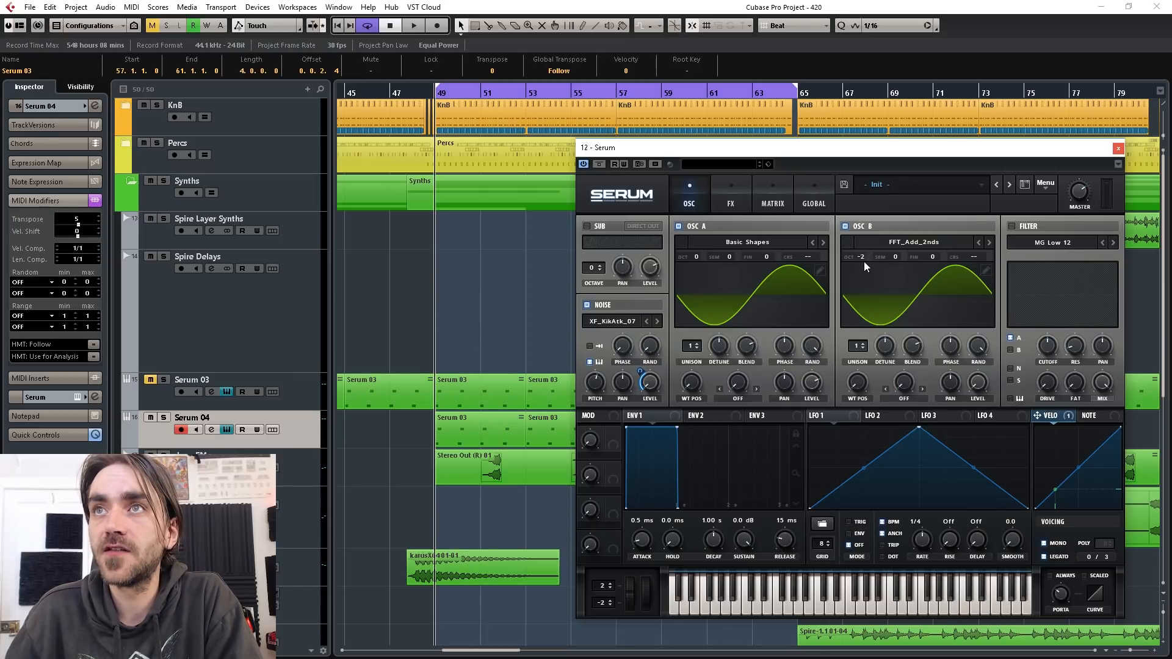
mouse_move(702, 254)
left_mouse_down()
mouse_move(697, 274)
mouse_move(699, 256)
left_mouse_up()
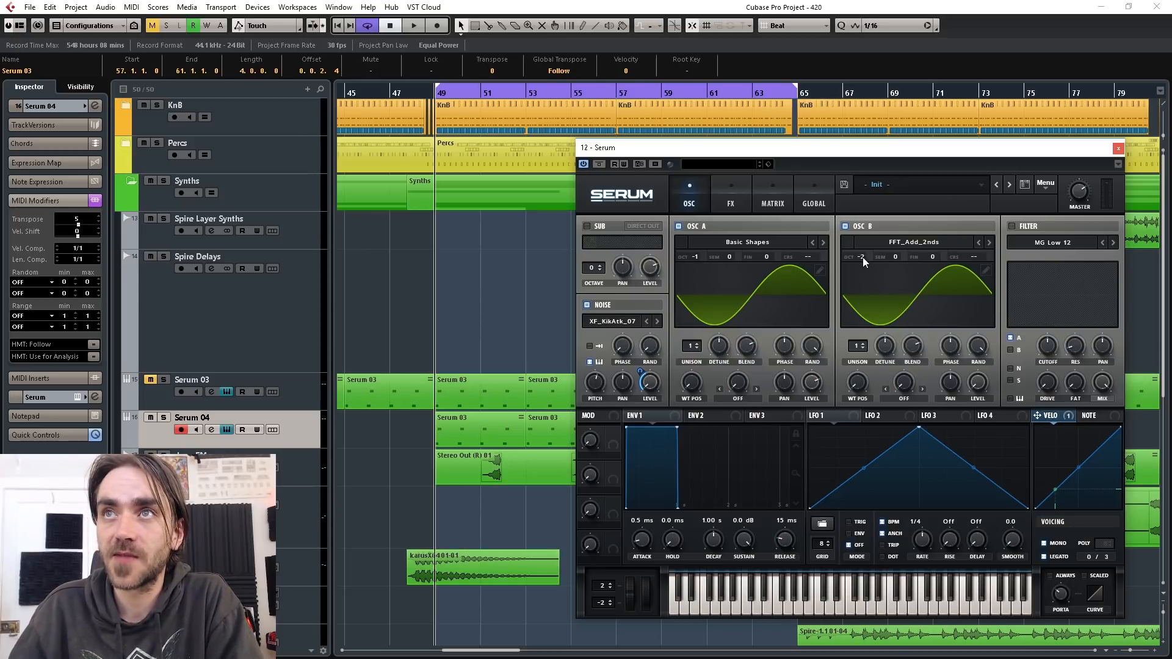
Step: Set OSC A's warp mode to FM (from B) and assign velocity as the warp amount's modulation source
left_click(739, 397)
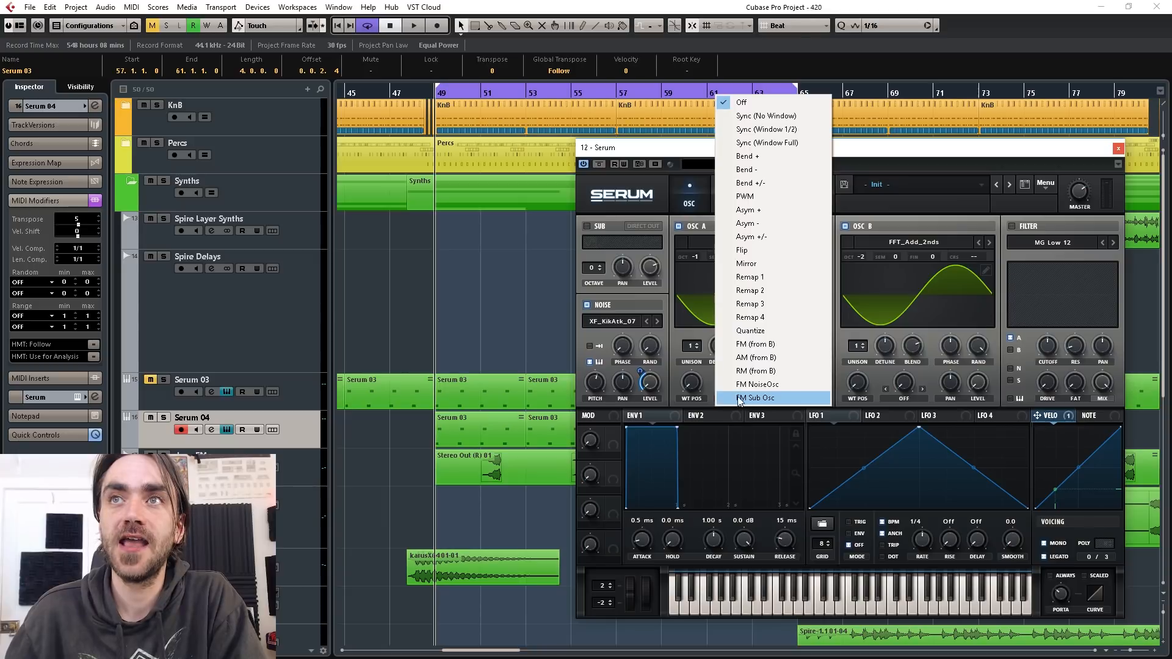
left_click(762, 347)
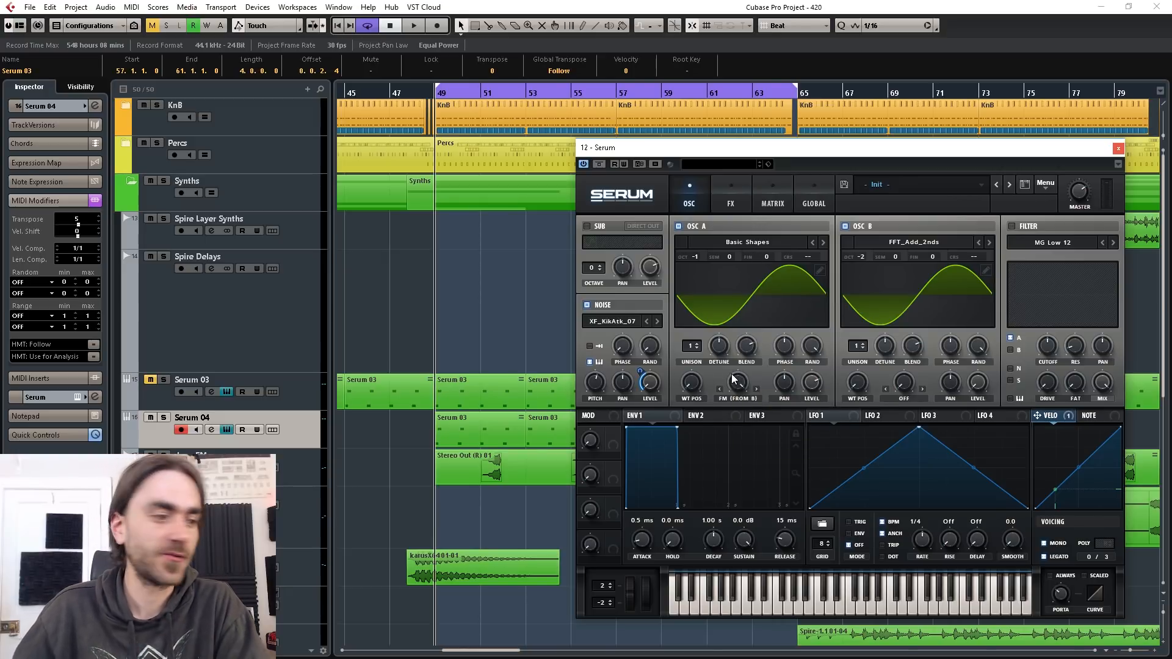
left_click_drag(738, 377, 740, 408)
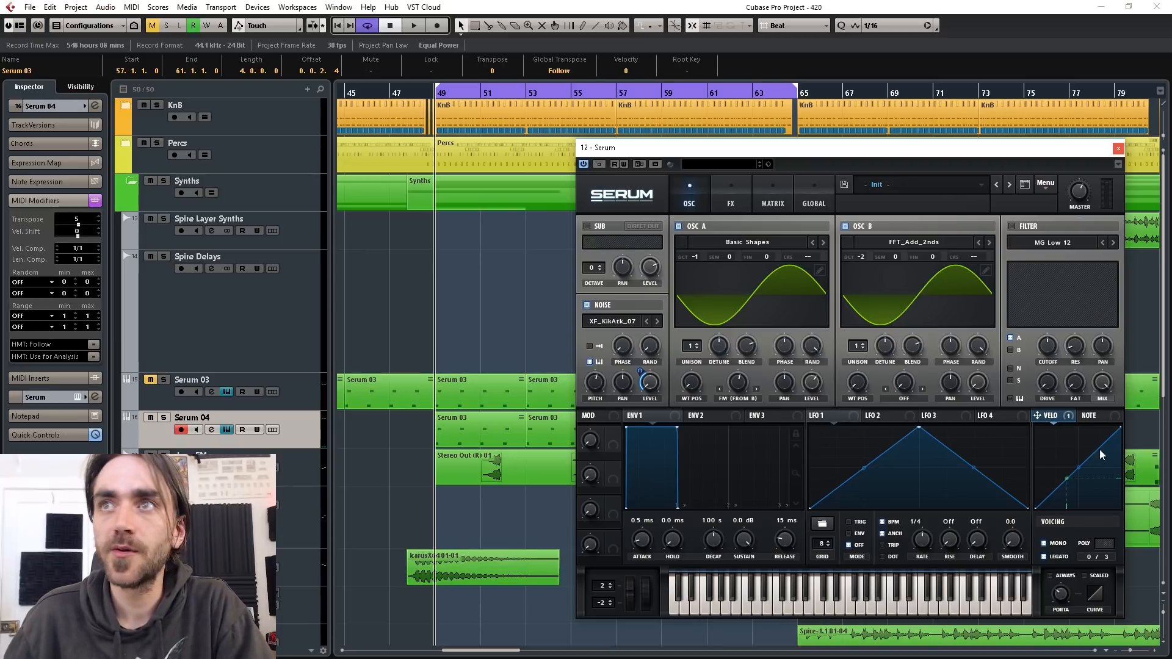
right_click(742, 385)
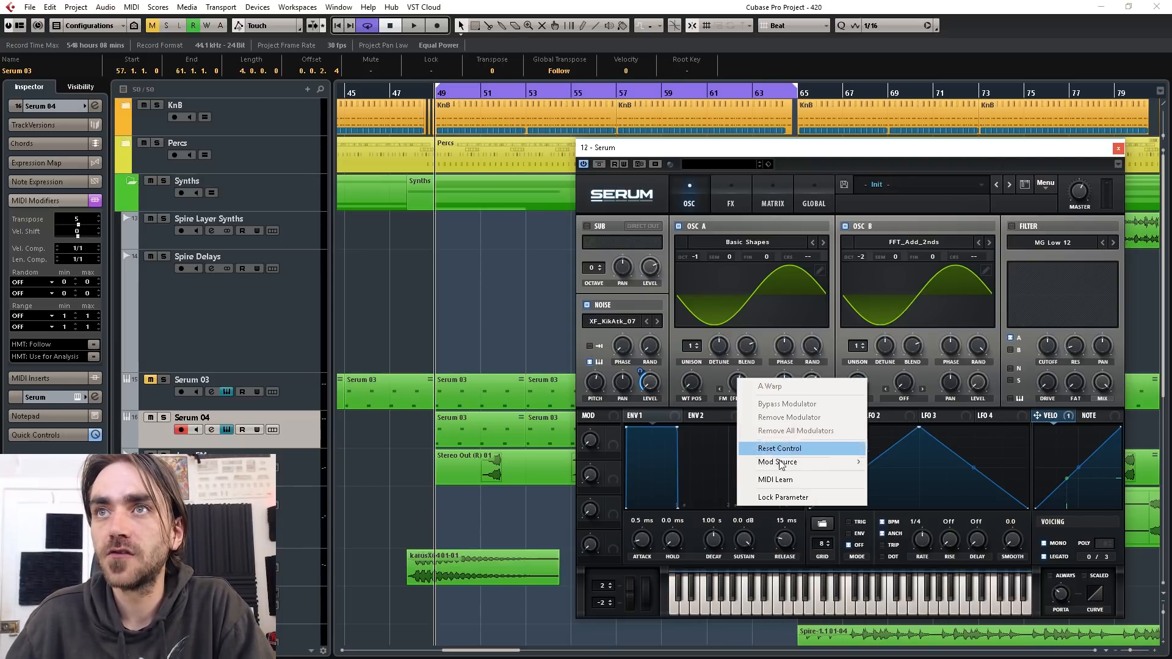
mouse_move(793, 462)
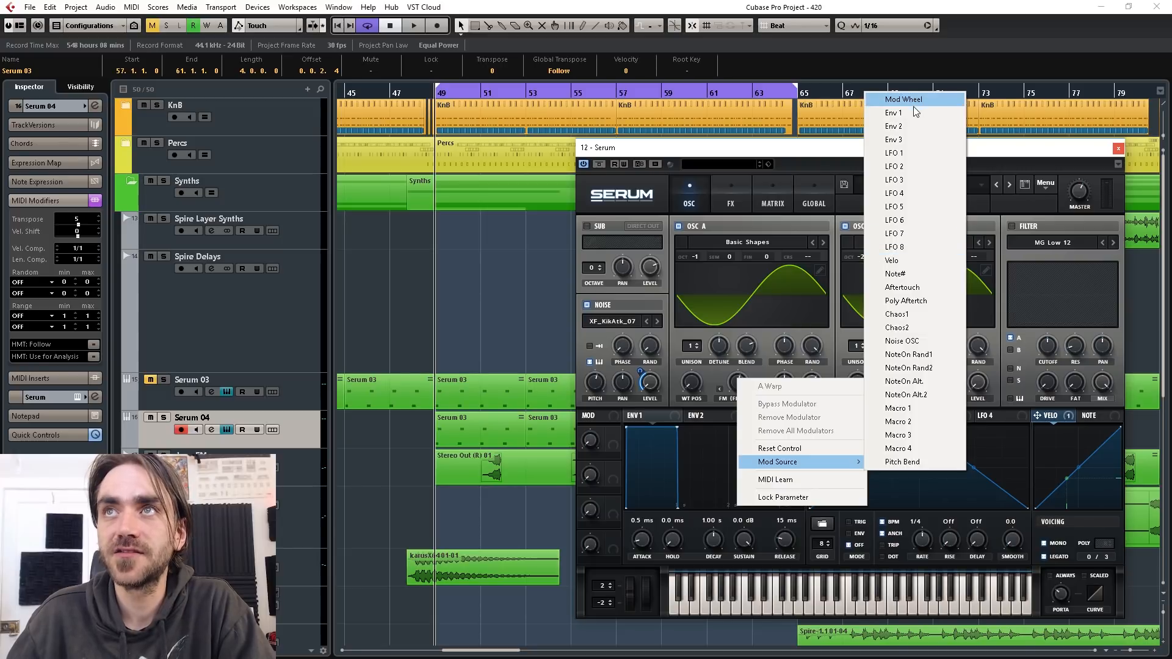
left_click(891, 261)
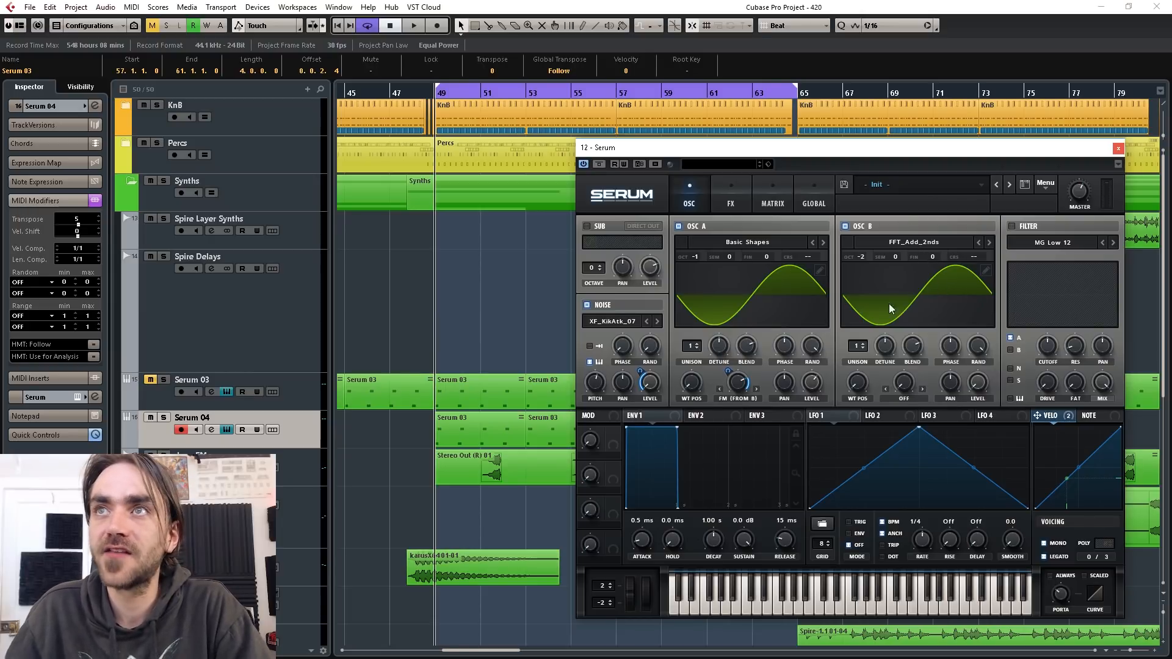
Step: Move OSC B's wavetable position away from the plain sine to a more complex, harmonic-rich waveform
mouse_move(863, 387)
left_mouse_down()
mouse_move(858, 361)
mouse_move(855, 396)
mouse_move(858, 380)
mouse_move(859, 391)
mouse_move(842, 385)
left_mouse_up()
right_click(863, 385)
left_click(856, 391)
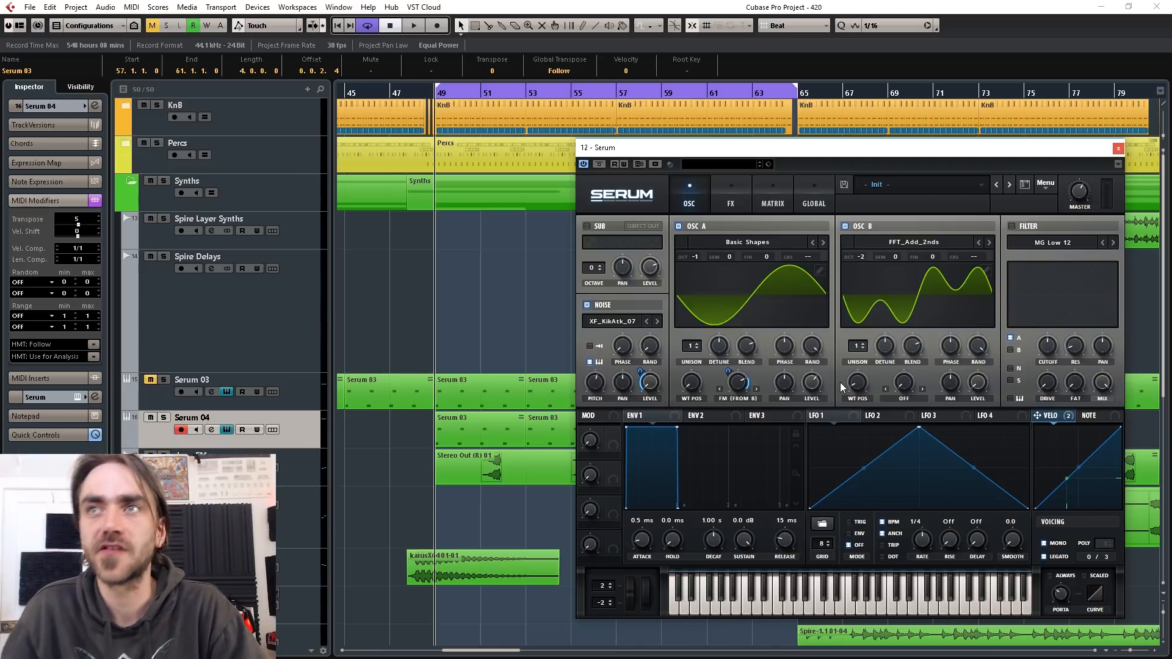
double_click(861, 385)
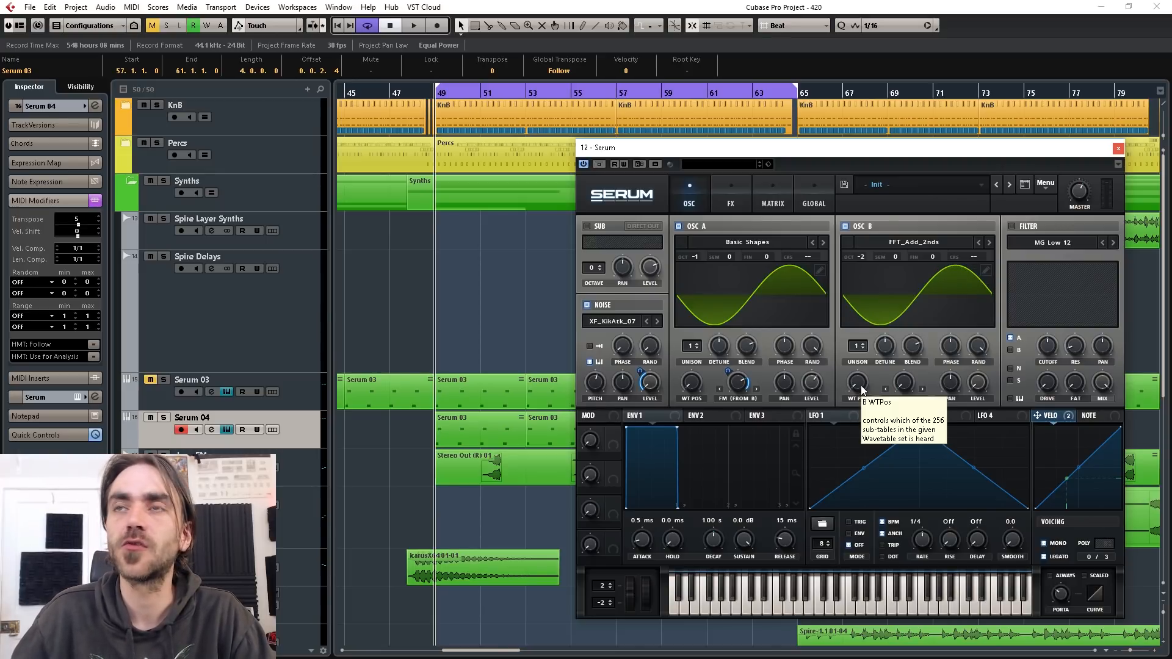
mouse_move(862, 390)
left_mouse_down()
mouse_move(860, 362)
mouse_move(859, 382)
left_mouse_up()
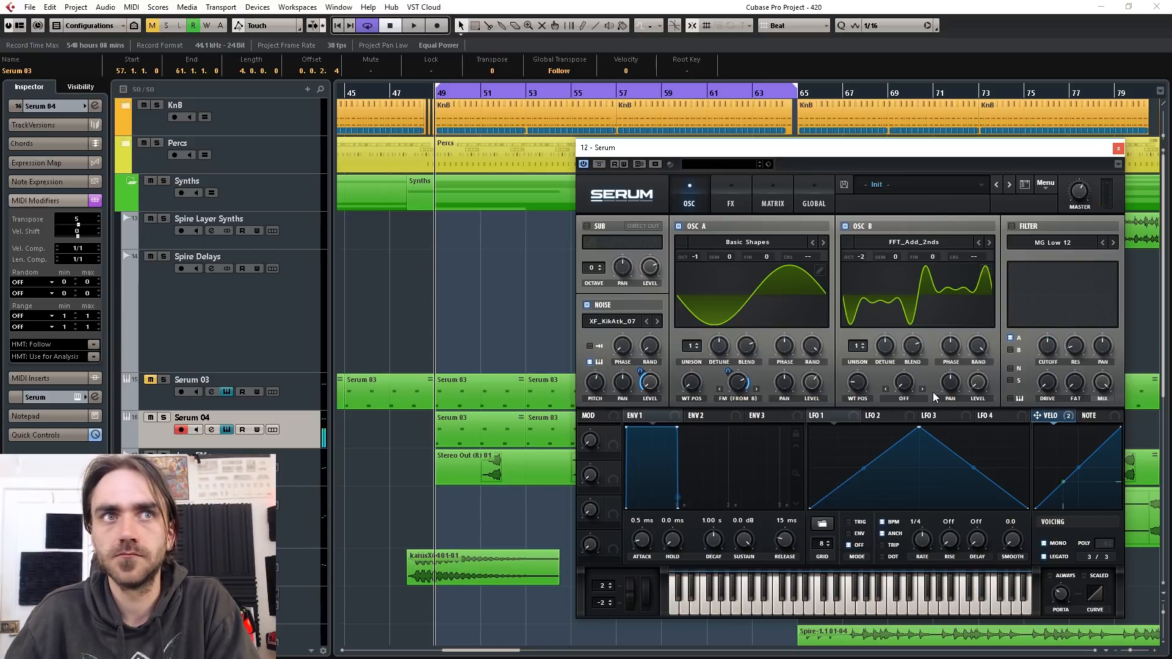
Step: Enable the MG Low 12 filter with velocity modulating its cutoff, and adjust the noise oscillator's pitch
left_click(1011, 226)
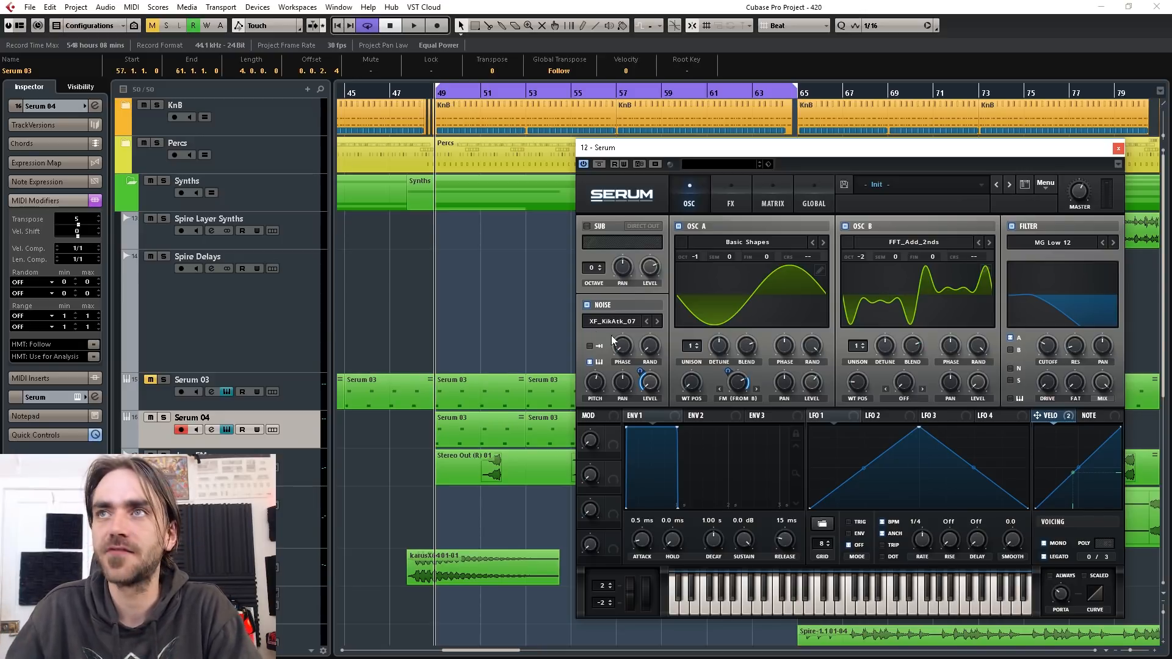
right_click(1042, 347)
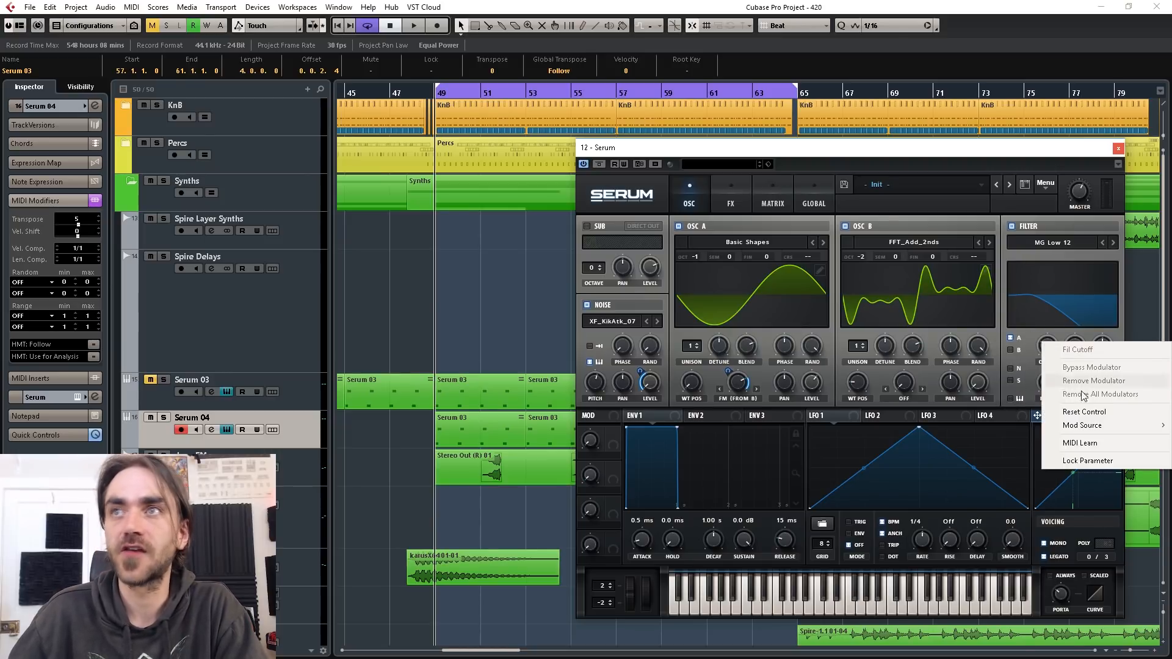
mouse_move(1038, 336)
left_mouse_down()
mouse_move(1031, 354)
mouse_move(1037, 331)
left_mouse_up()
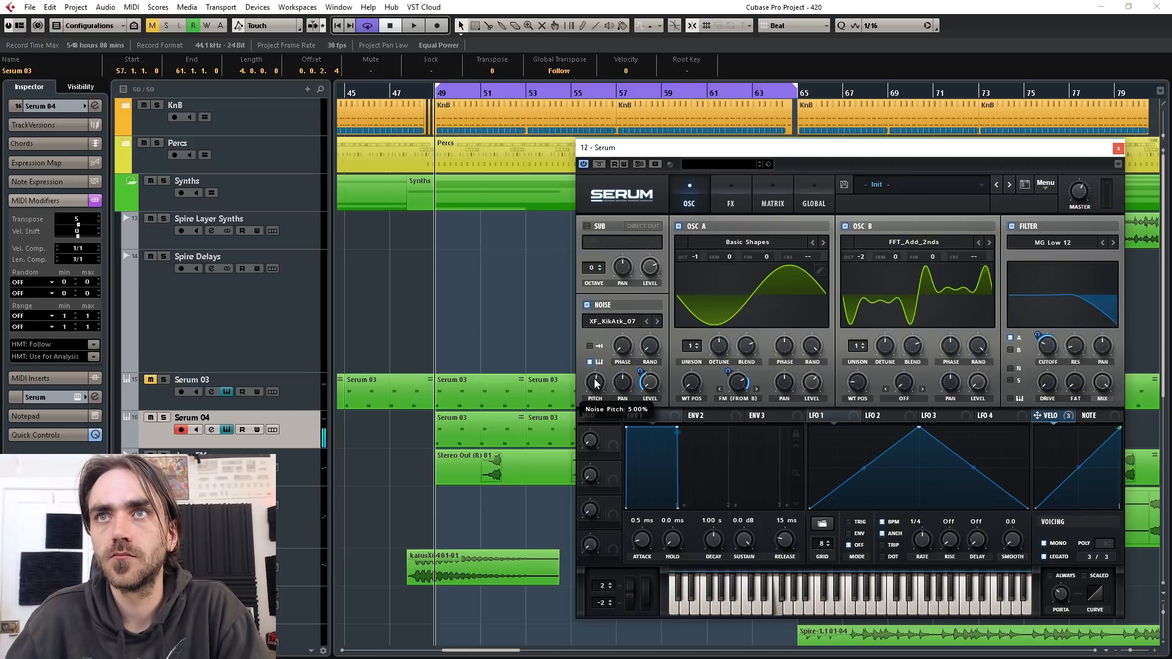
left_click_drag(593, 383, 598, 380)
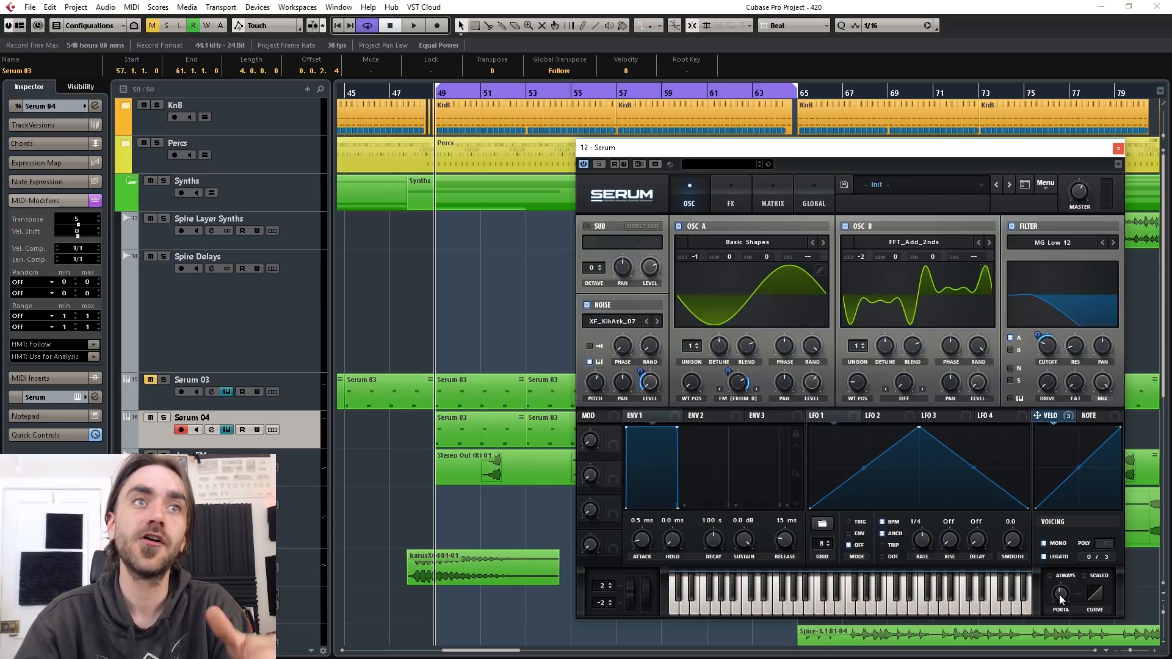
Step: Shape Envelope 3 with sustain at 0% and decay at 141 ms
left_click(714, 417)
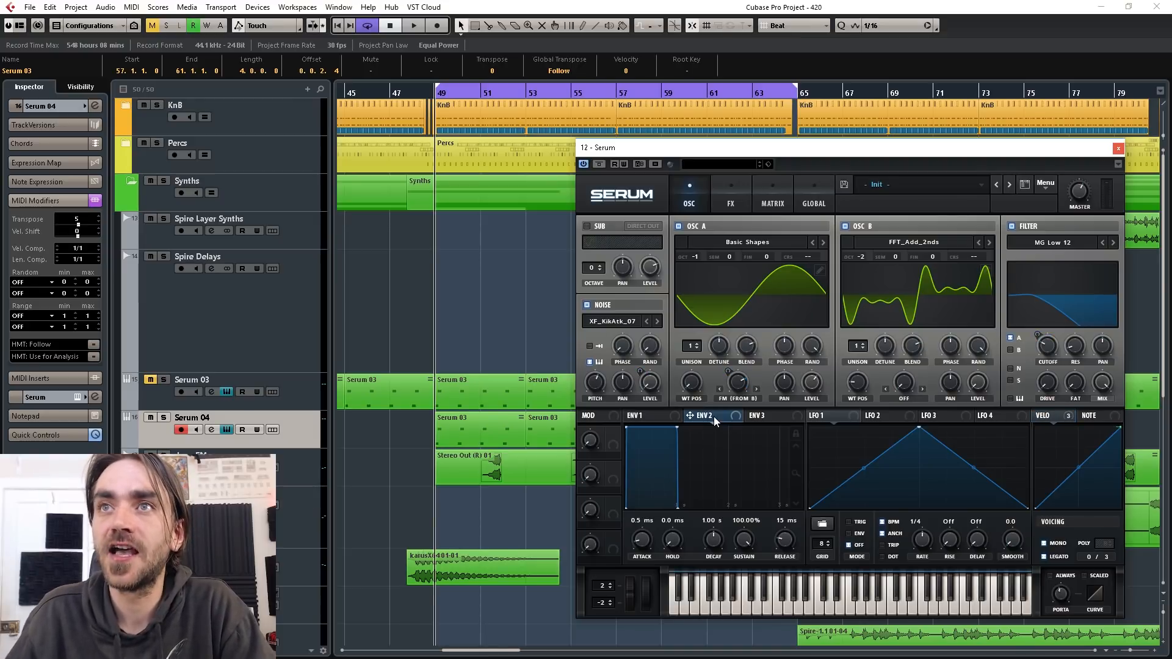
left_click(767, 417)
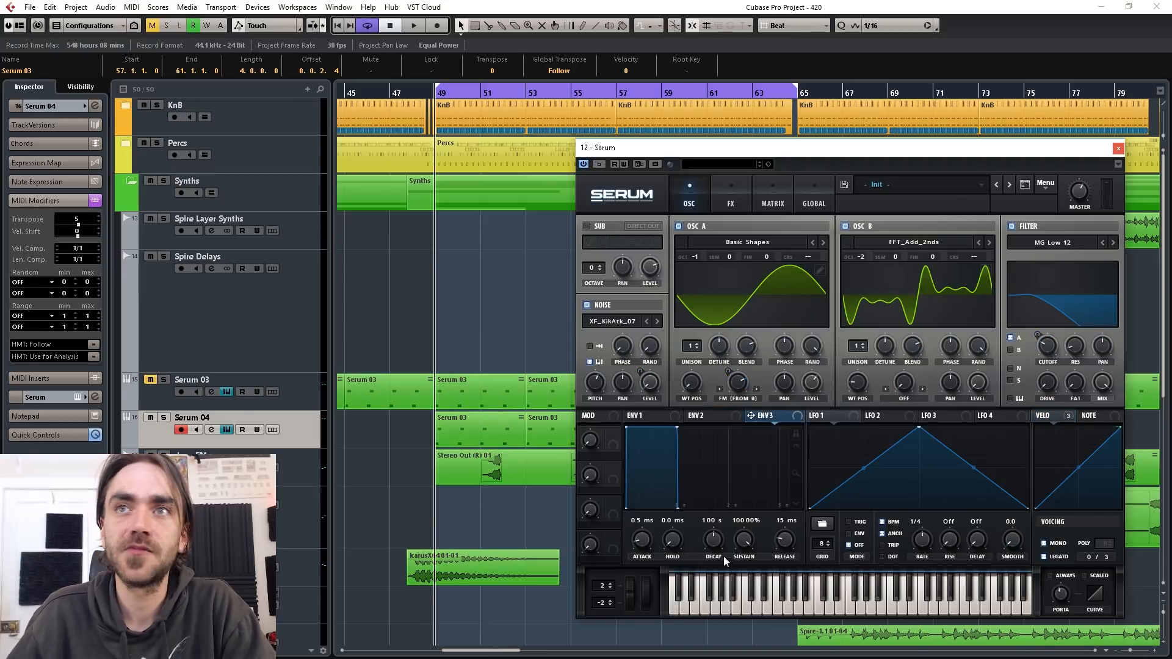
left_click_drag(745, 541, 745, 574)
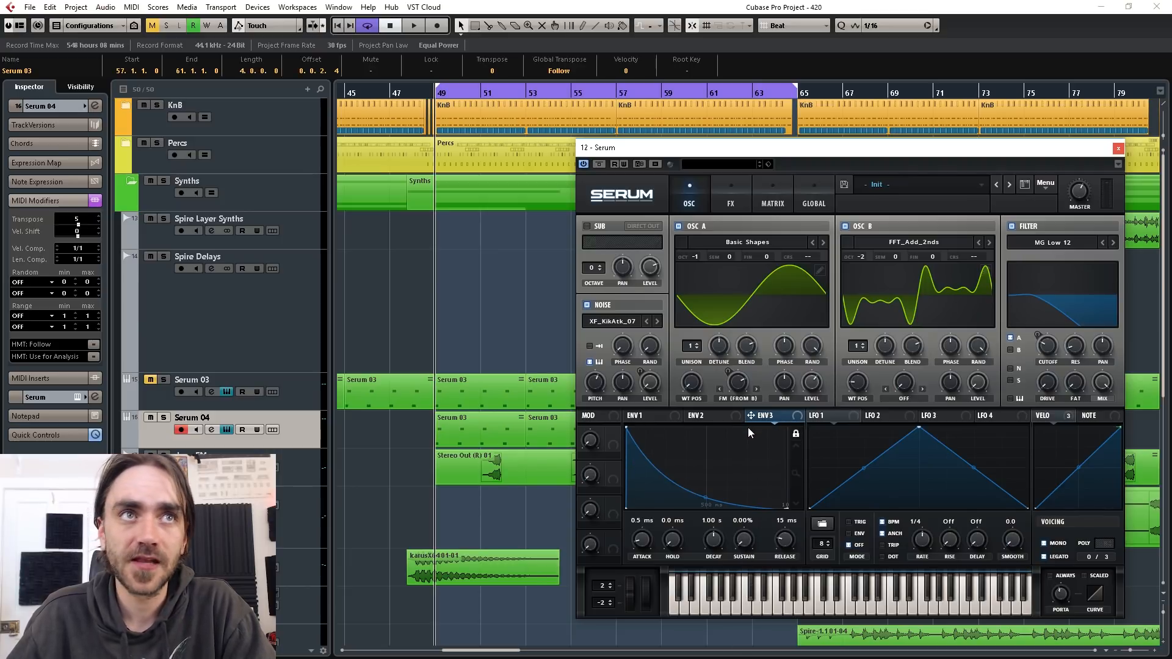
left_click_drag(715, 542, 711, 558)
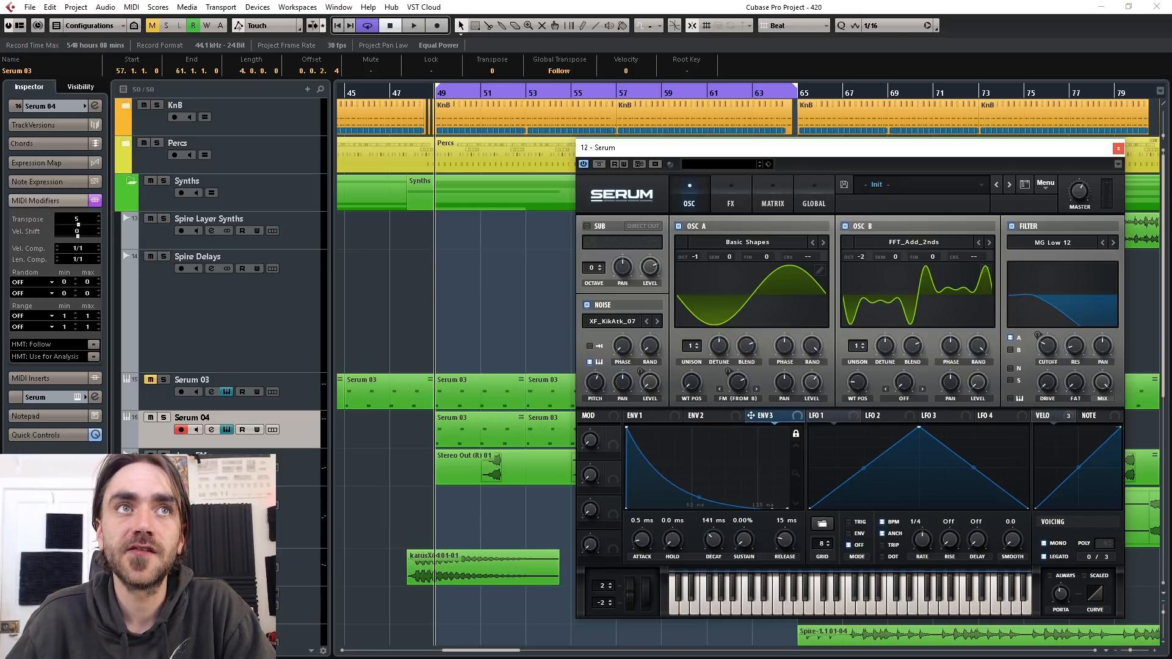
Step: Assign Envelope 3 to OSC B's wavetable position and bend the envelope's decay into a much steeper curve
right_click(857, 383)
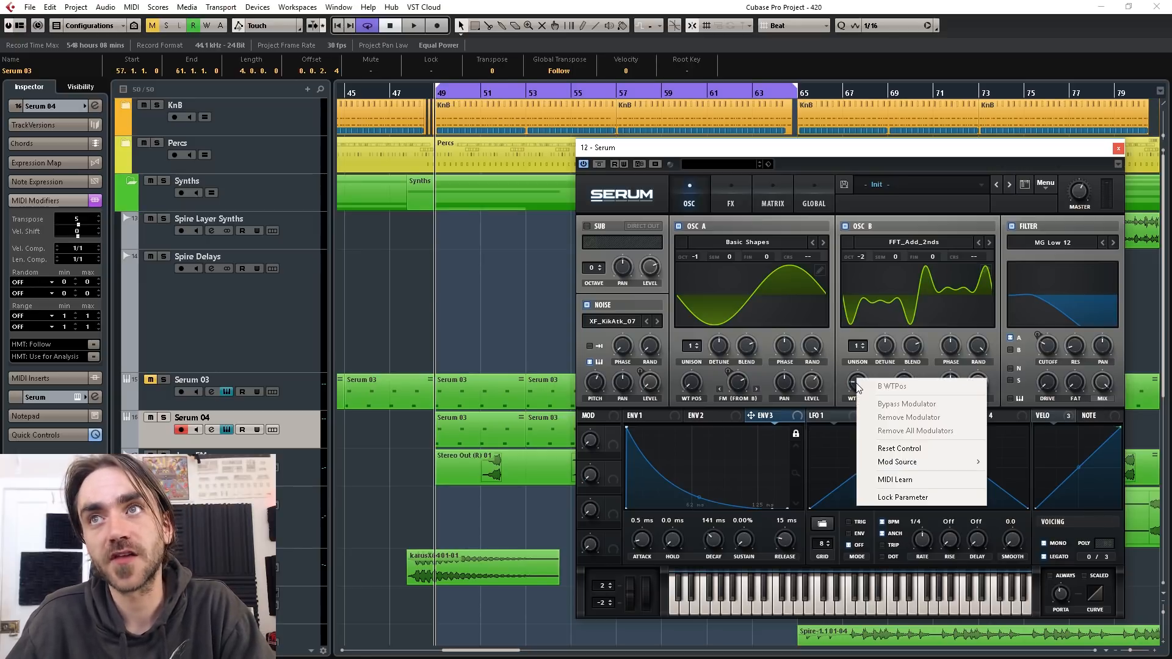
left_click_drag(844, 390, 861, 406)
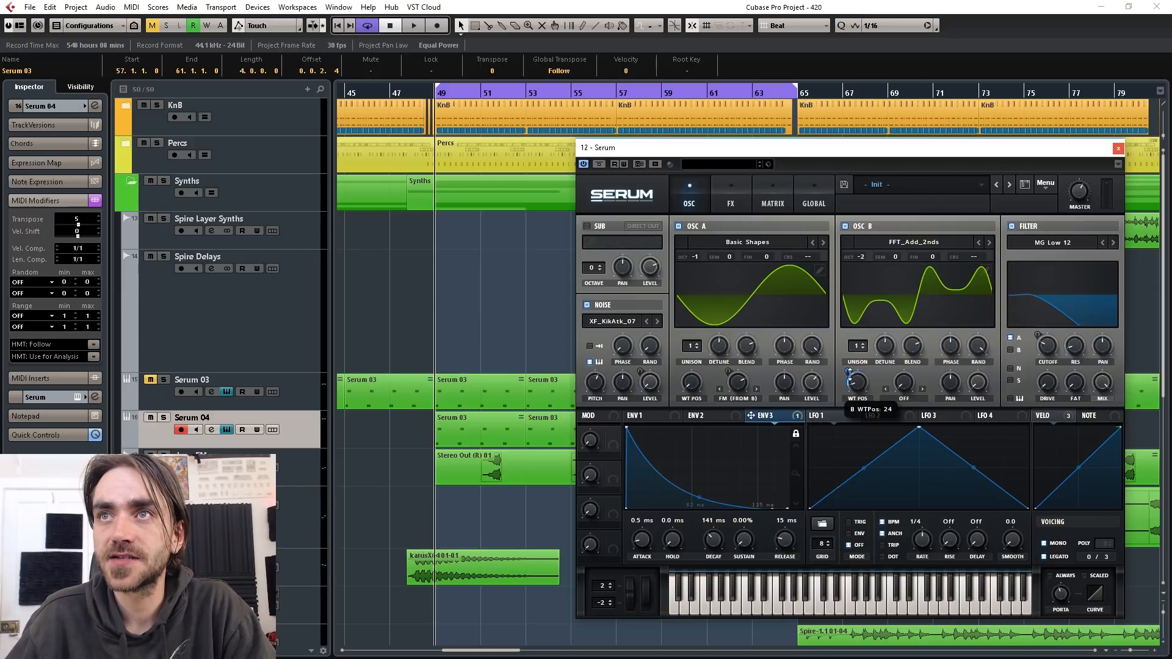
left_click_drag(699, 498, 687, 523)
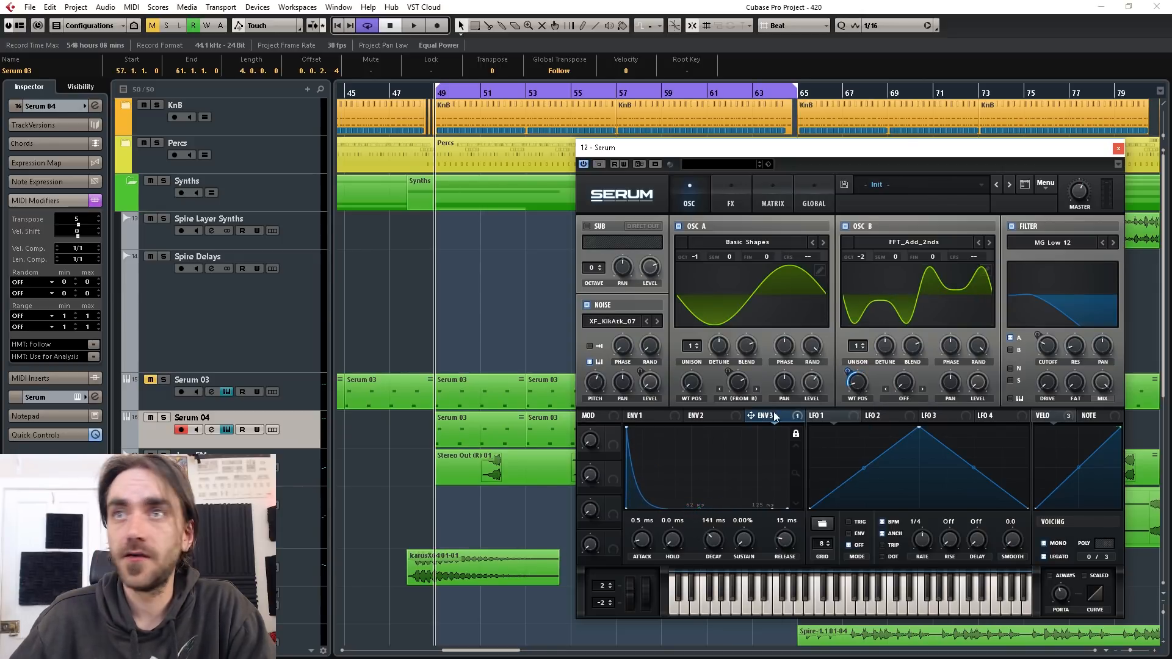
Step: Modulate the filter cutoff with Envelope 3 as well, and adjust the portamento time
right_click(1044, 345)
left_click(1054, 343)
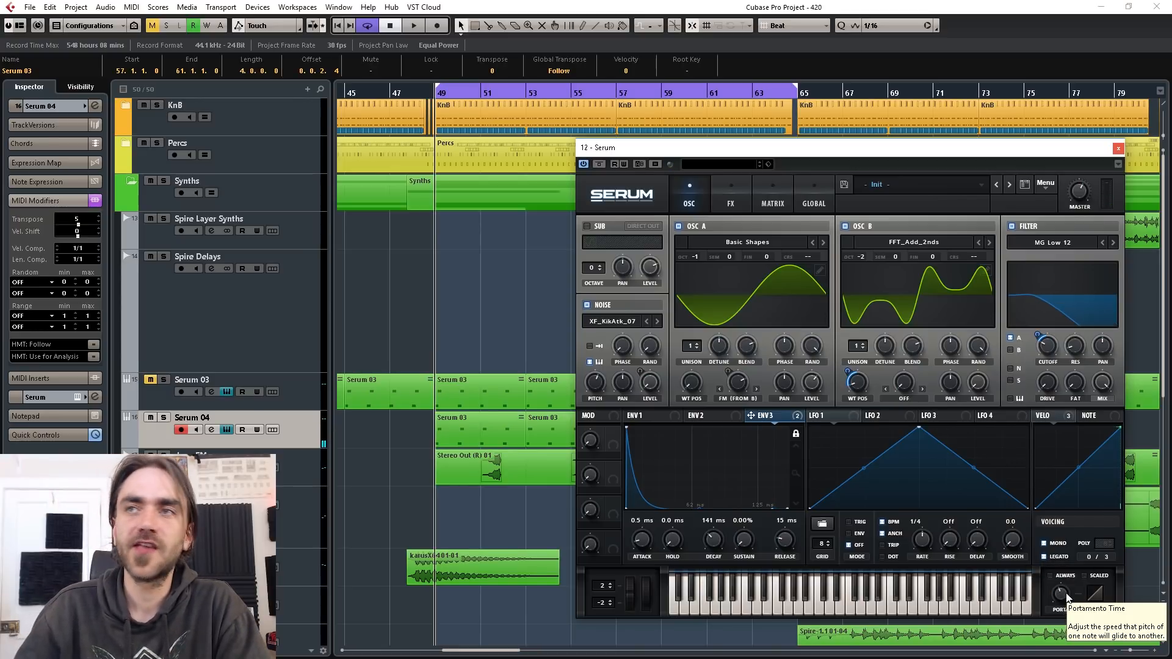
mouse_move(1067, 598)
left_mouse_down()
mouse_move(1060, 609)
mouse_move(1058, 586)
left_mouse_up()
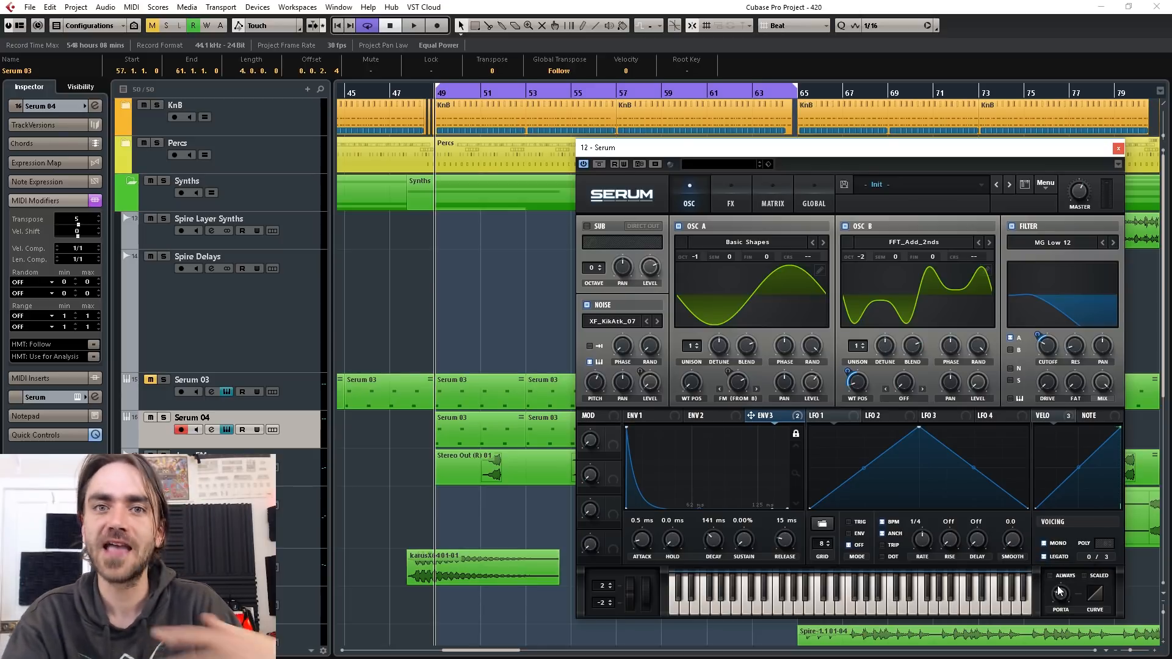
mouse_move(1058, 587)
left_mouse_down()
mouse_move(1059, 602)
mouse_move(1067, 562)
mouse_move(1053, 587)
left_mouse_up()
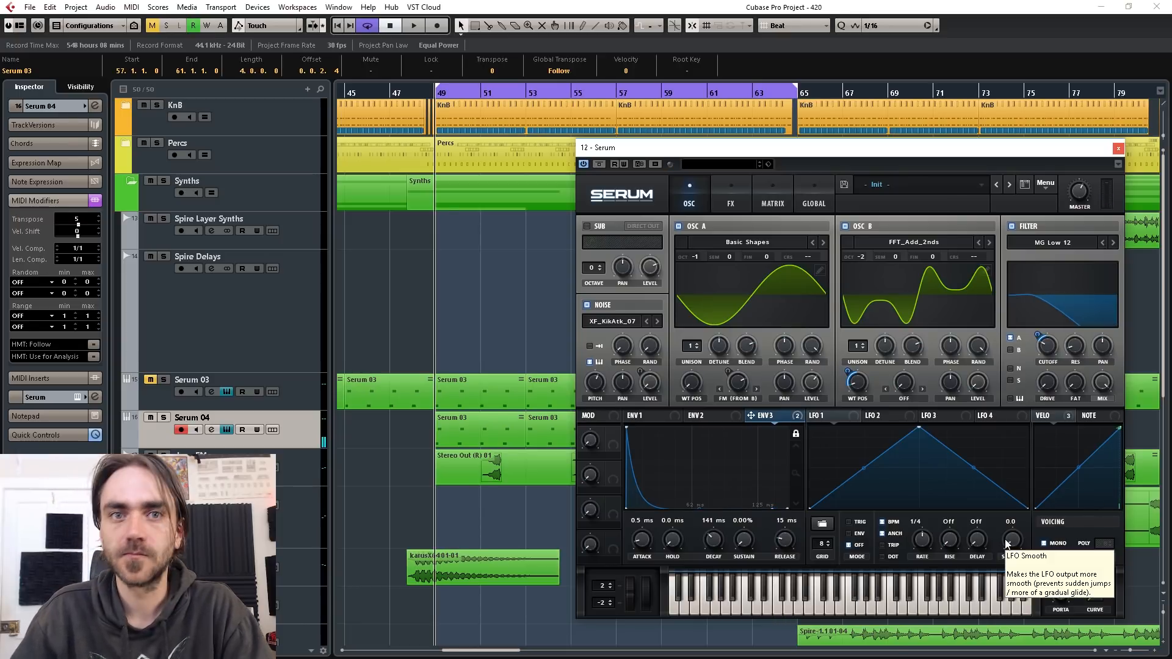
Step: Add a filter effect to the effects rack and set its type to HB 12
left_click(731, 199)
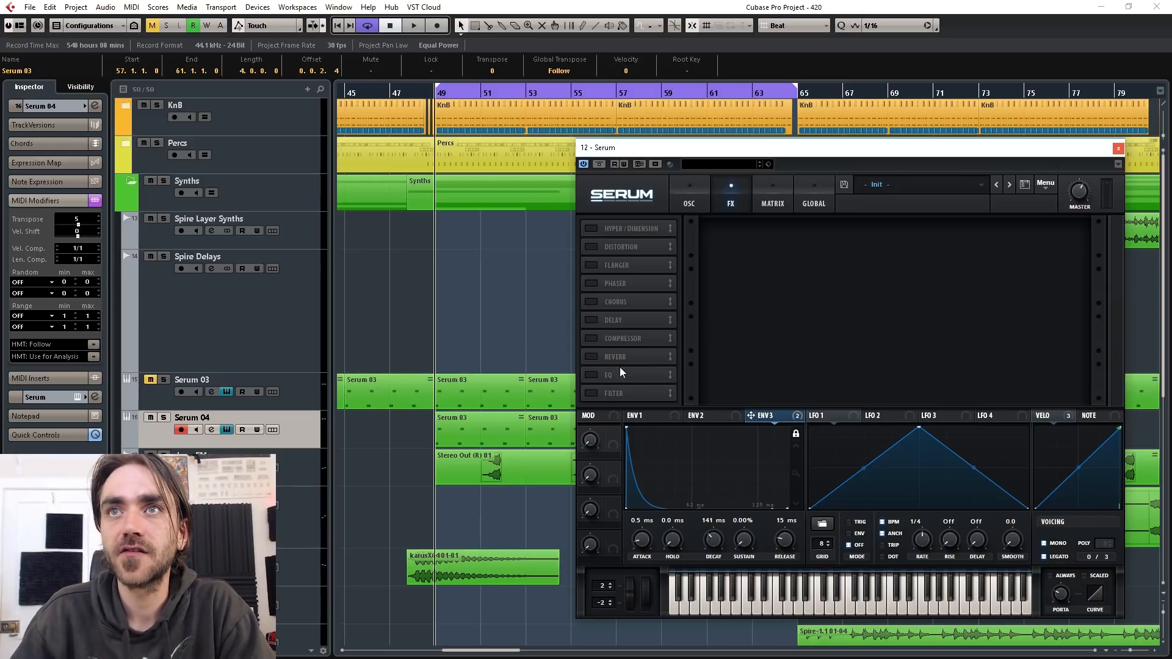
left_click(592, 392)
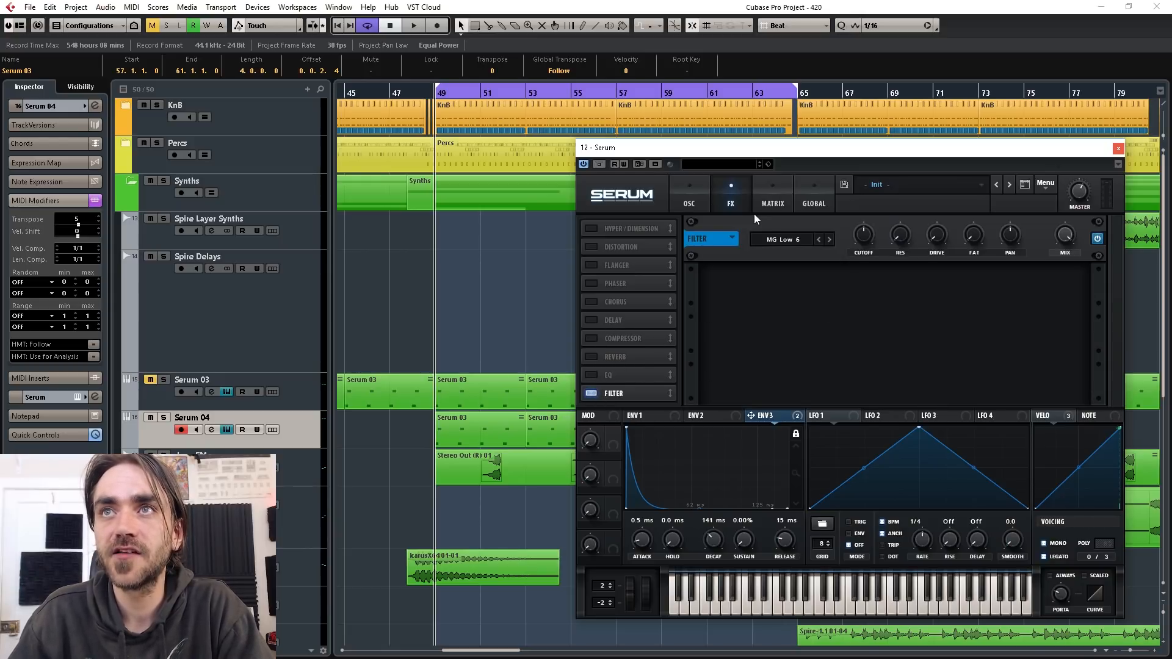
left_click(782, 240)
mouse_move(801, 268)
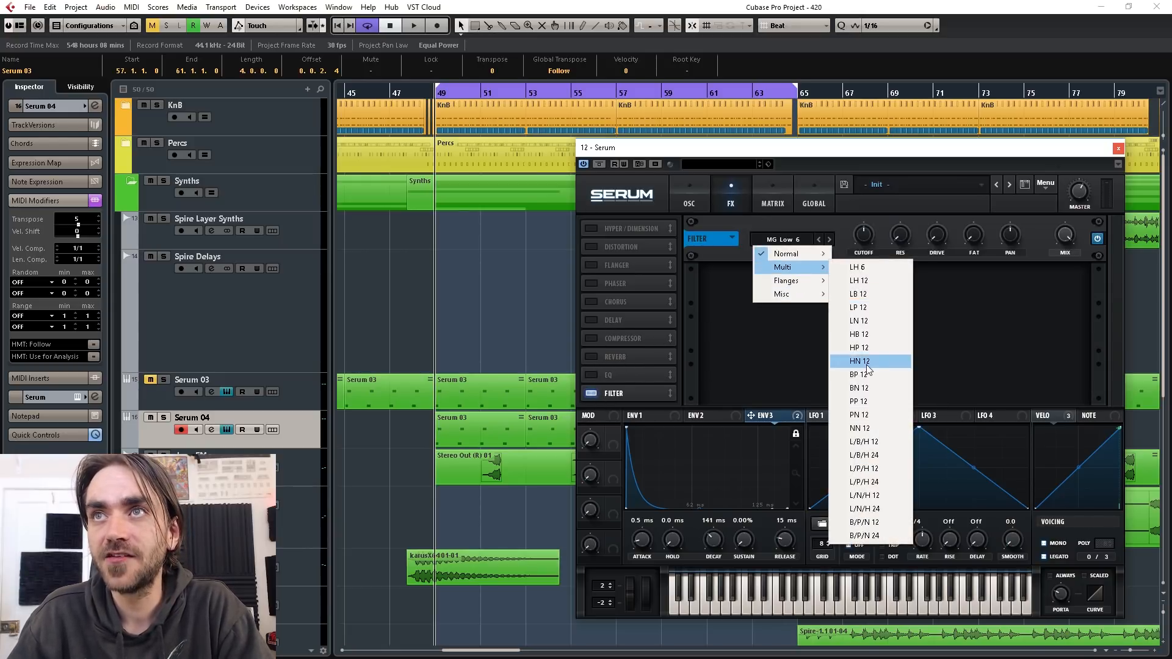
left_click(871, 335)
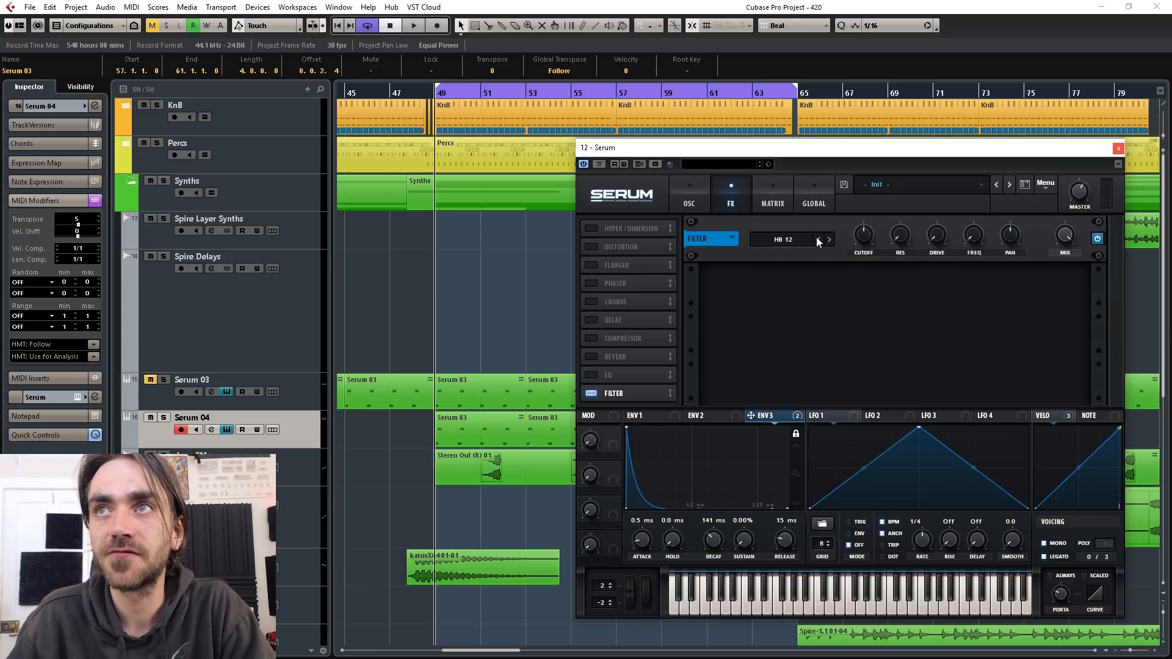
Step: Tune the HB 12 filter effect's cutoff and second frequency, and lower its mix to blend it with the dry sound
left_click_drag(864, 234, 863, 183)
mouse_move(974, 234)
left_mouse_down()
mouse_move(983, 171)
mouse_move(959, 244)
mouse_move(985, 226)
left_mouse_up()
left_click_drag(865, 231, 865, 235)
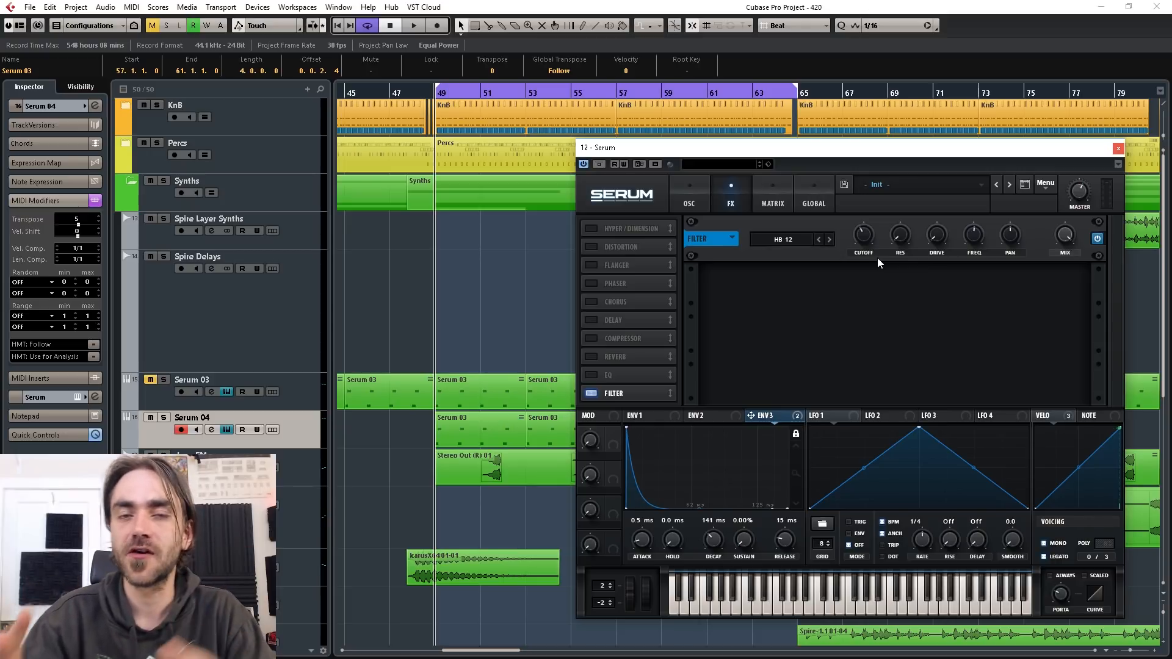
left_click_drag(1066, 234, 1048, 288)
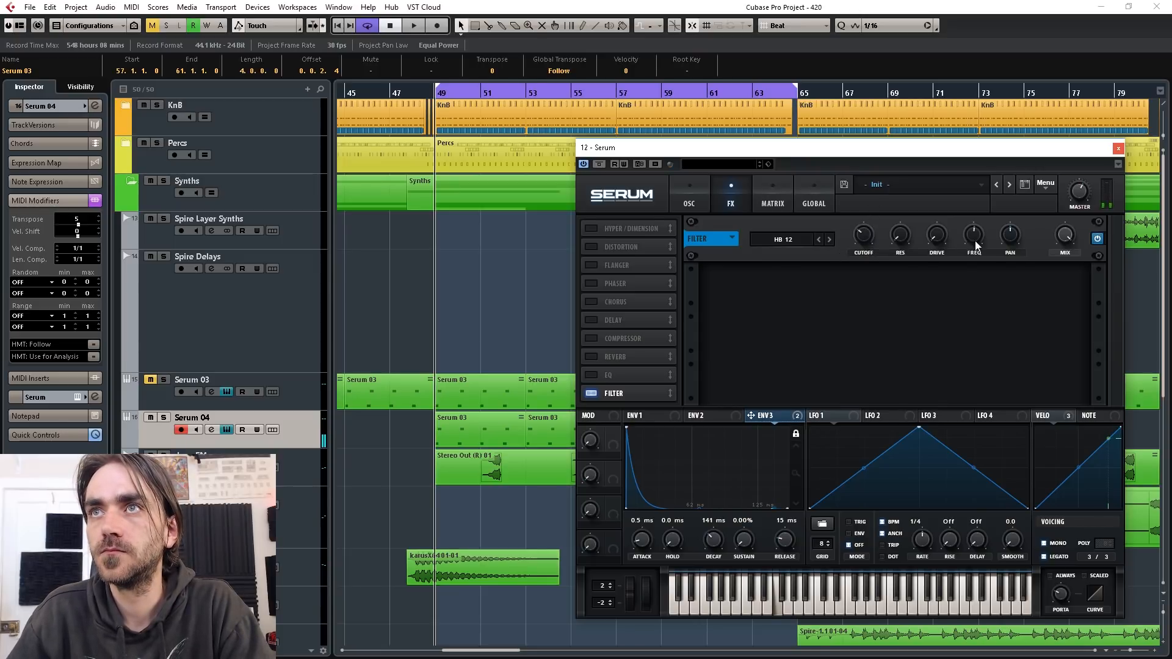
left_click_drag(975, 235, 980, 210)
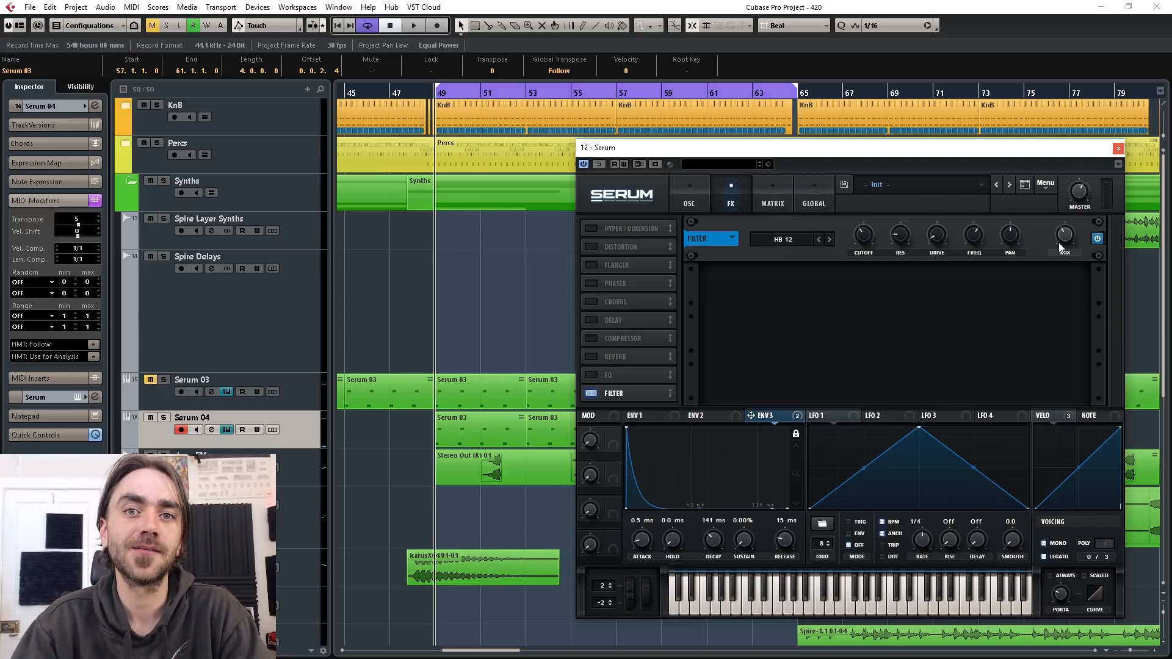
Step: Move the filter effect directly after the distortion slot and add a multiband compressor right behind it in the chain
left_click_drag(614, 393, 620, 265)
left_click(591, 357)
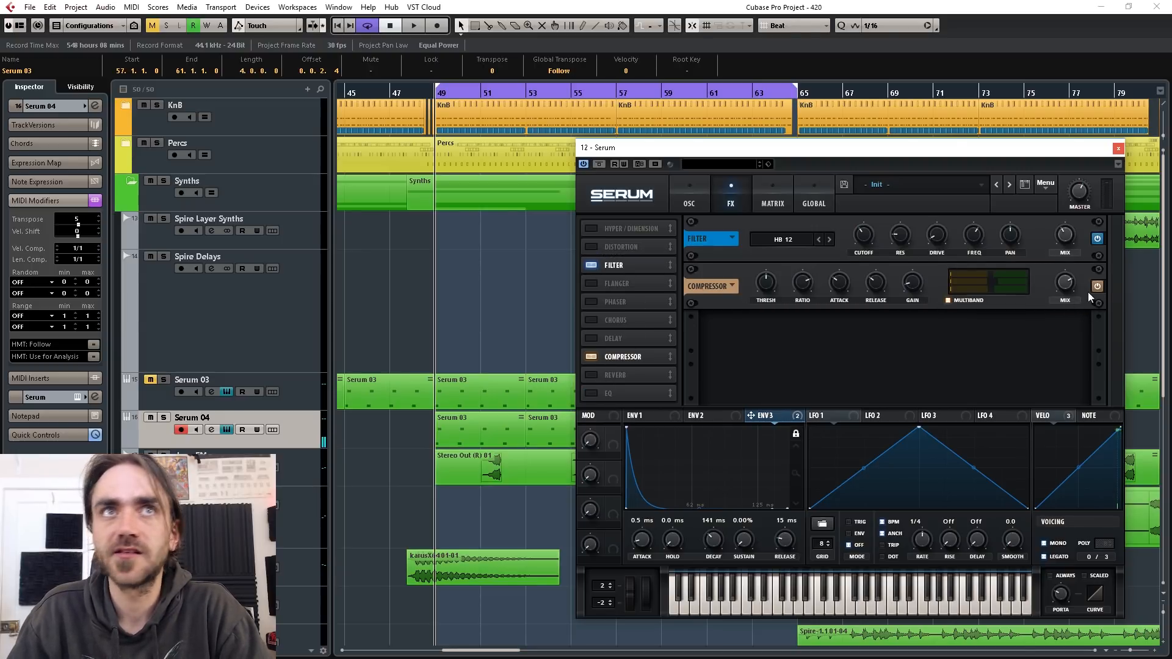
left_click_drag(623, 357, 634, 283)
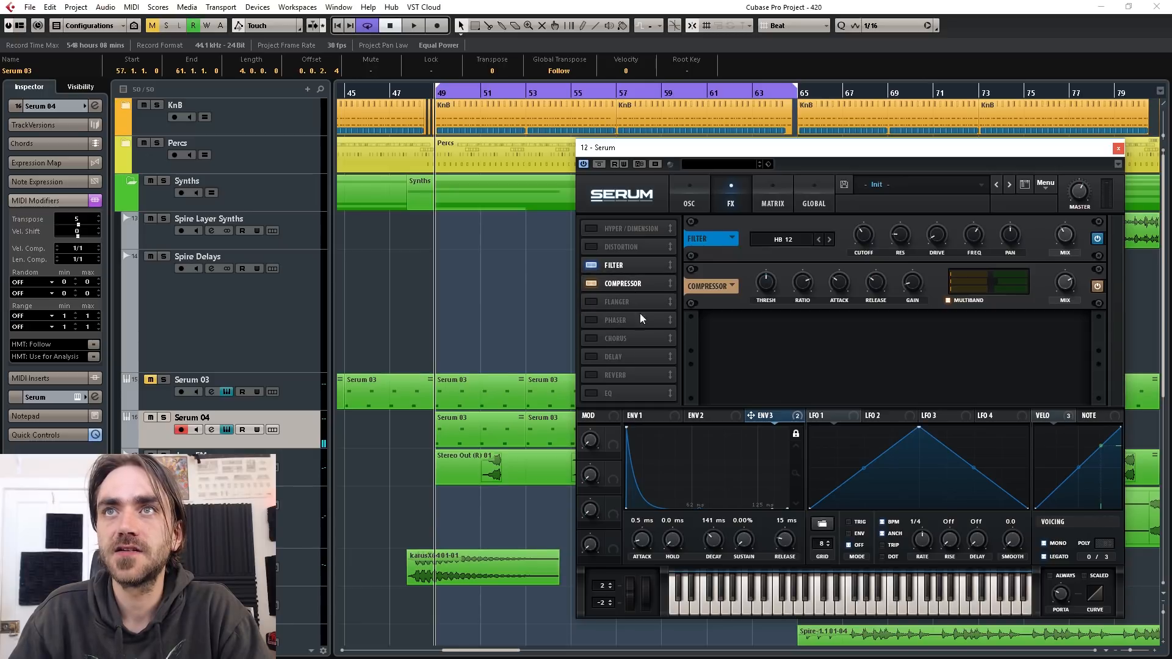
Step: Add a delay effect with linked 1/8 times and set its filter to frequency 1709 and Q 4.9
left_click(591, 357)
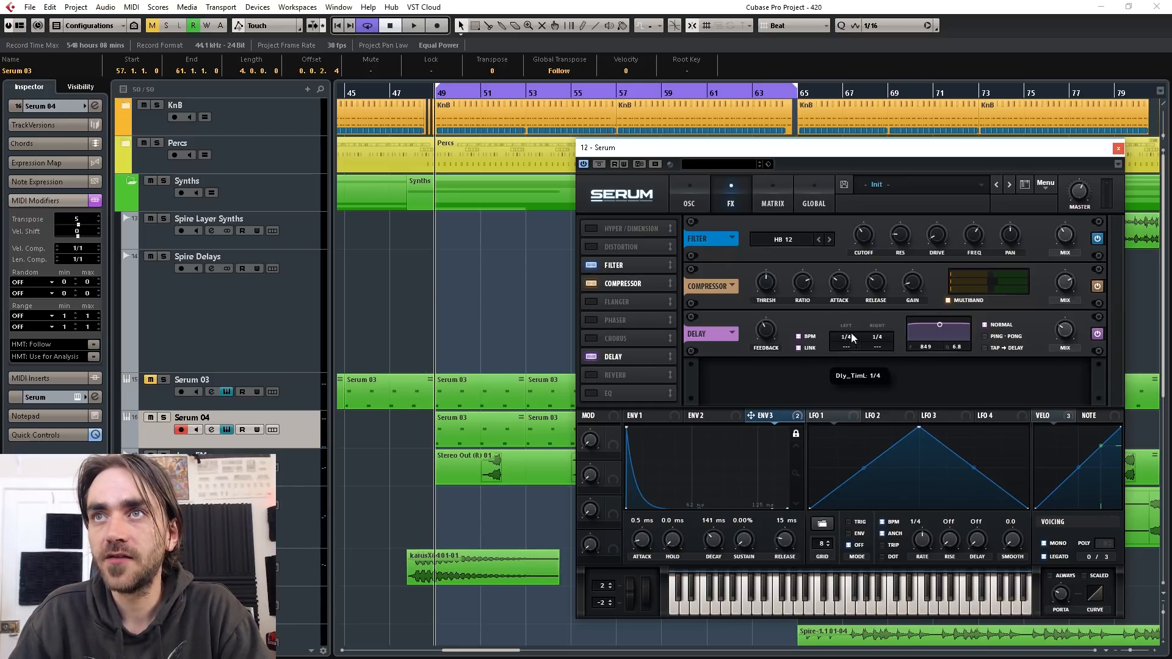
left_click_drag(854, 343, 852, 346)
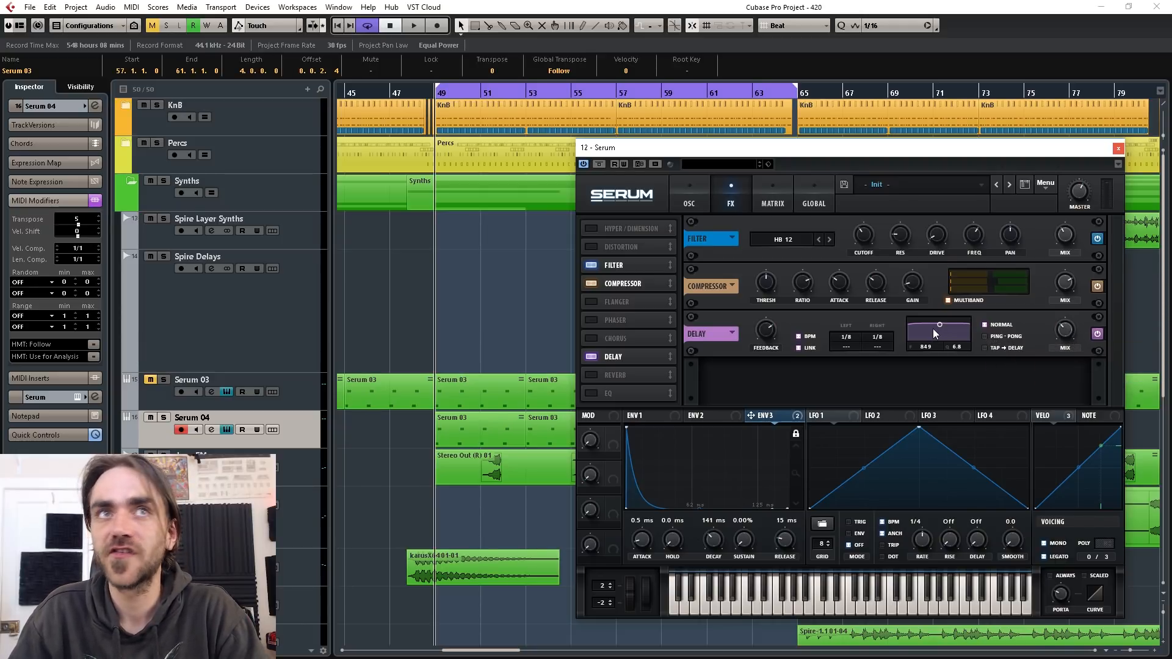
left_click_drag(937, 332, 943, 333)
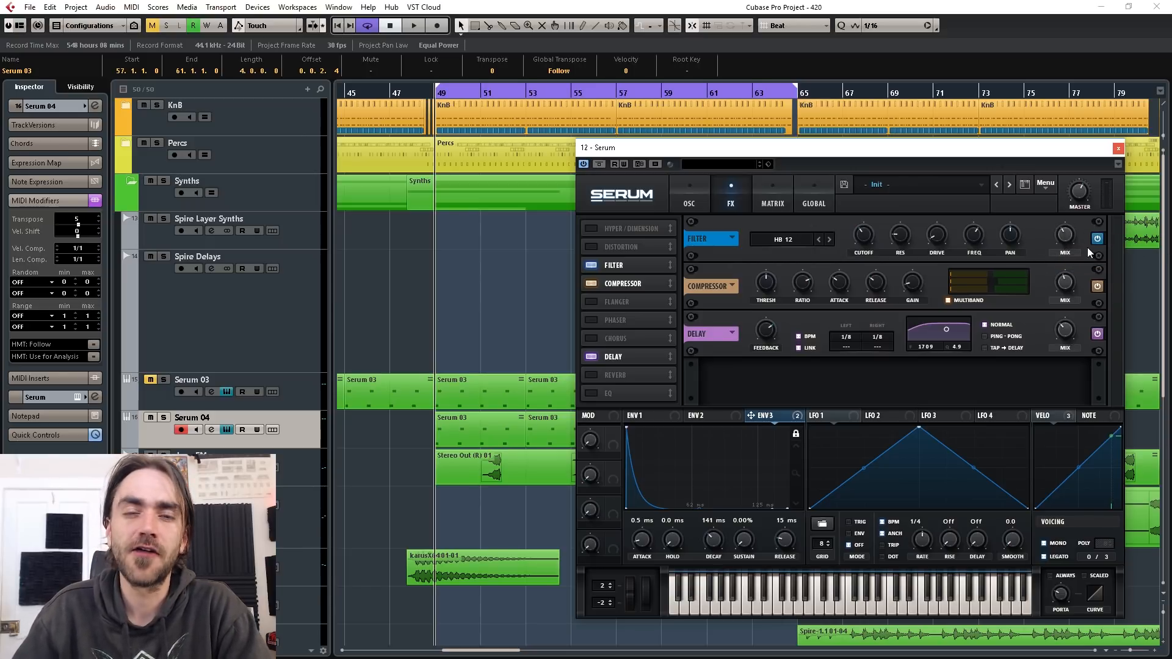
Step: Return to the oscillator page to review the patch's oscillator and filter settings
left_click(682, 187)
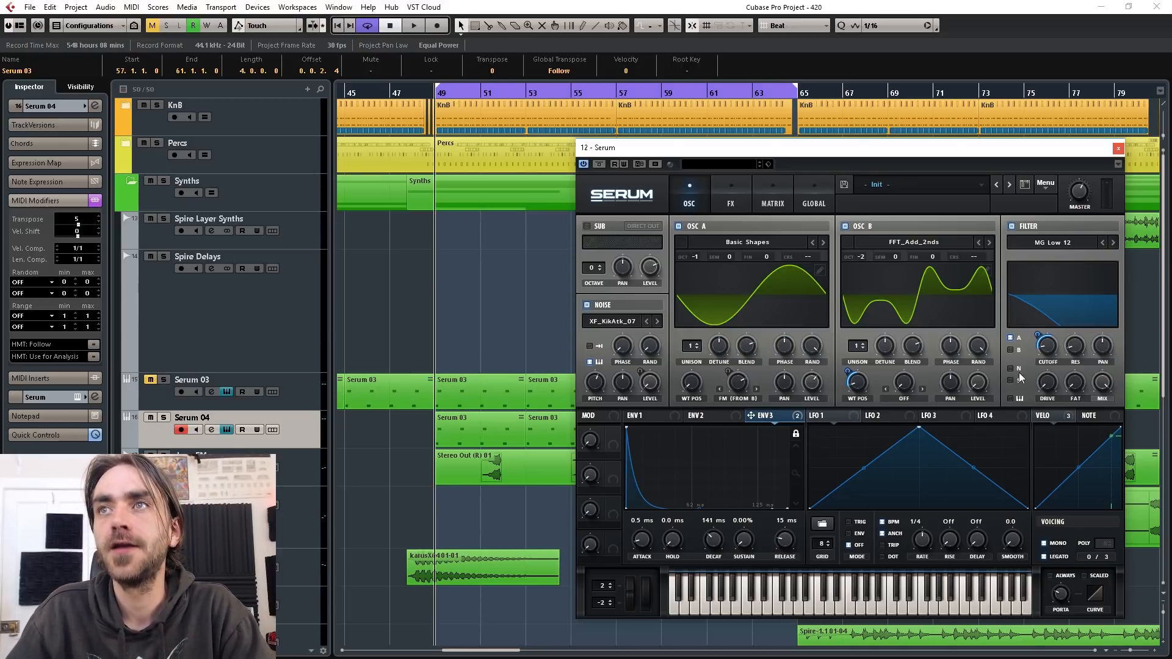
left_click(996, 132)
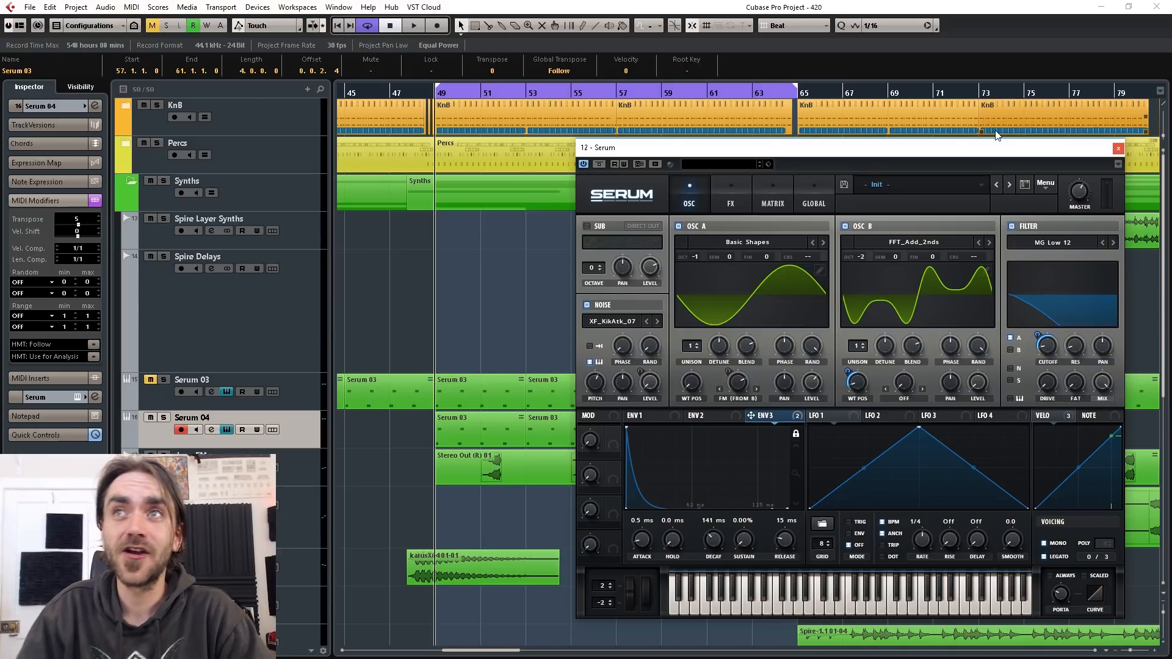